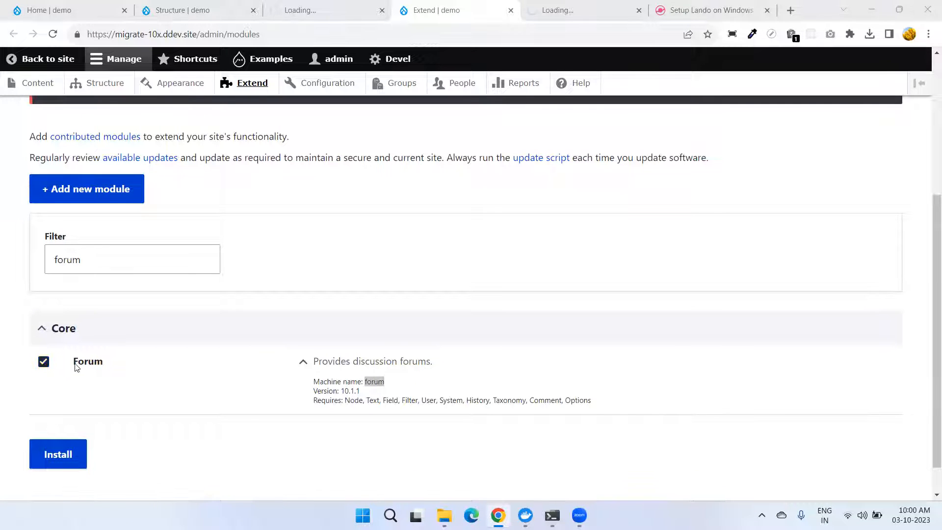
Step: Review the Forum module on the Extend page and the drush en forum and drush cr commands in the terminal
left_click(447, 386)
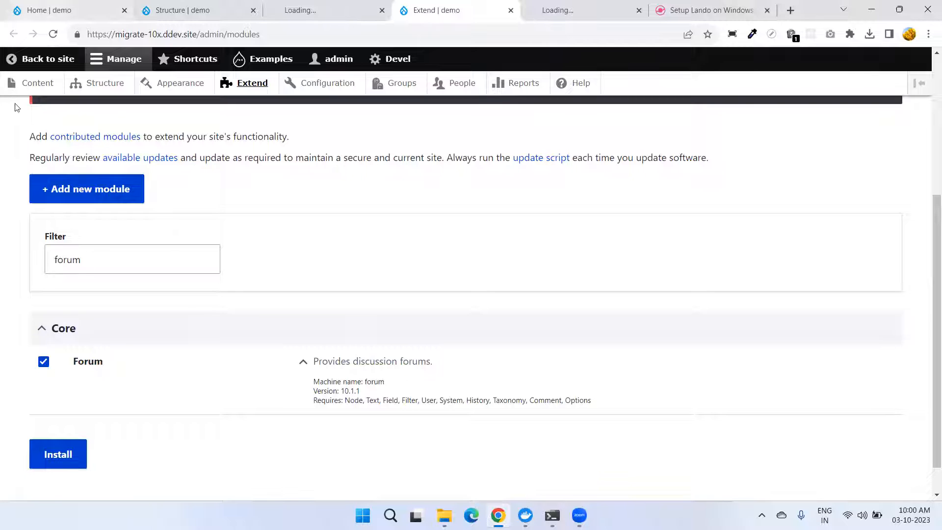
key("alt+Tab")
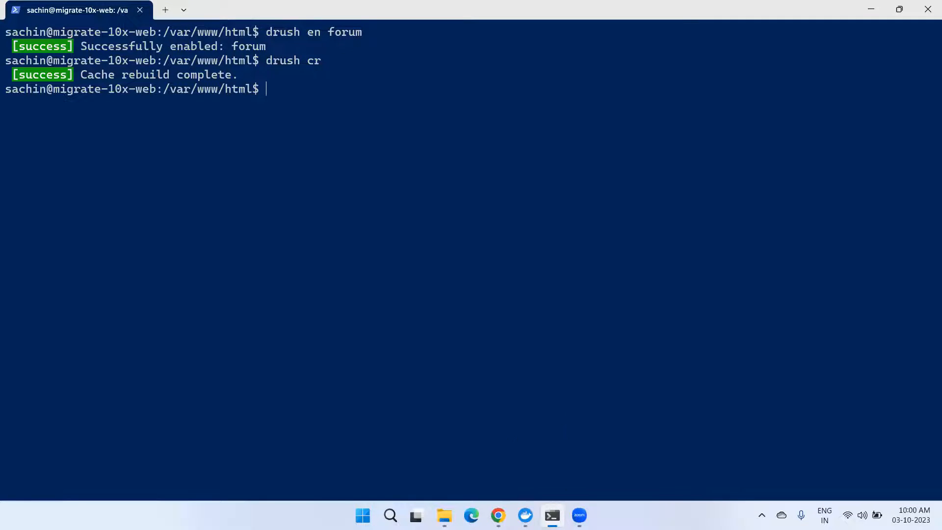
key("alt+Tab")
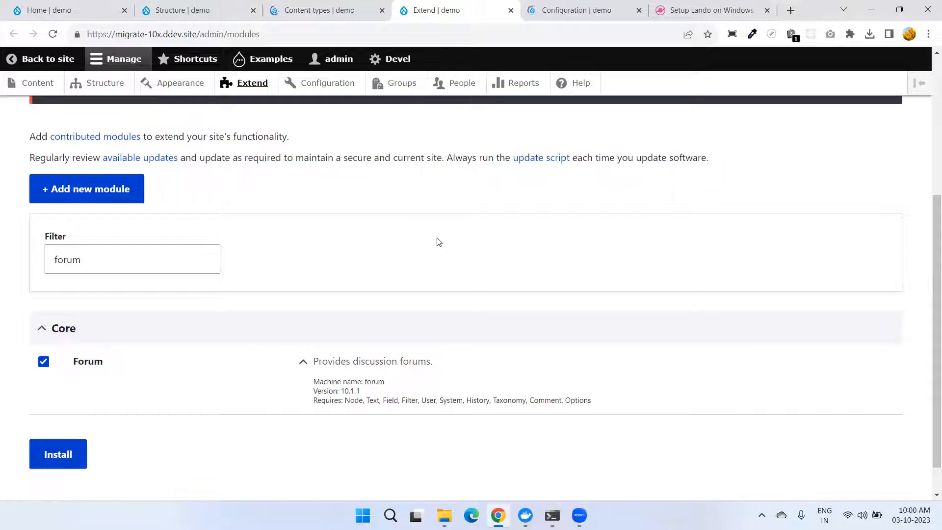
Step: Examine the Content types list for the Forum topic content type
left_click(305, 10)
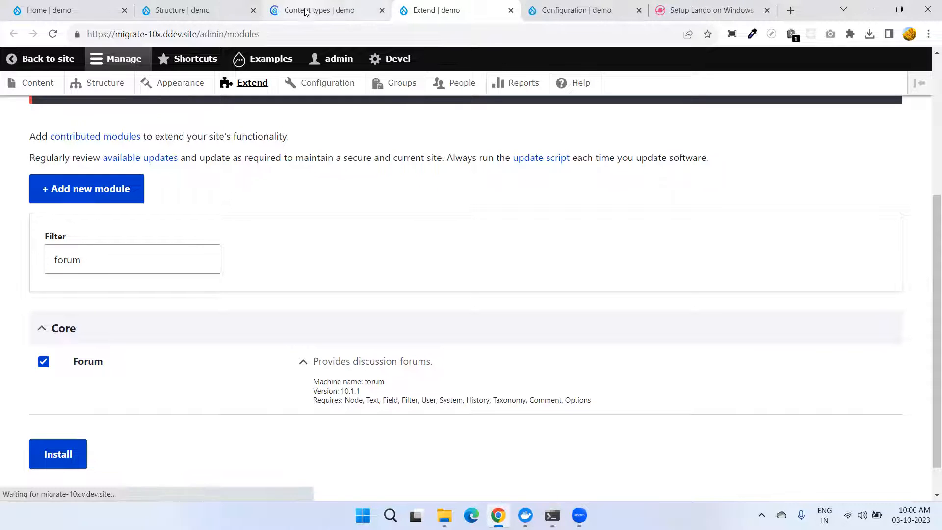
left_click(174, 14)
scroll(225, 427, "down", 4)
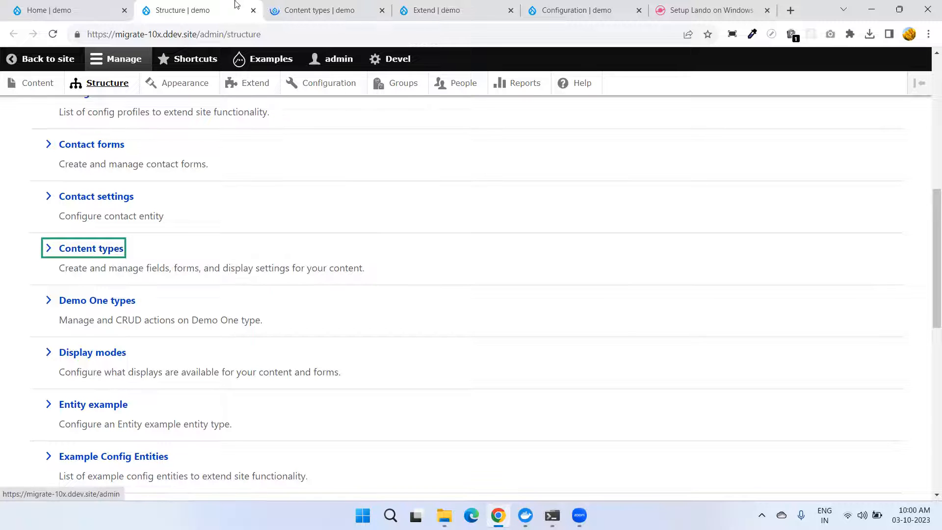
left_click(336, 10)
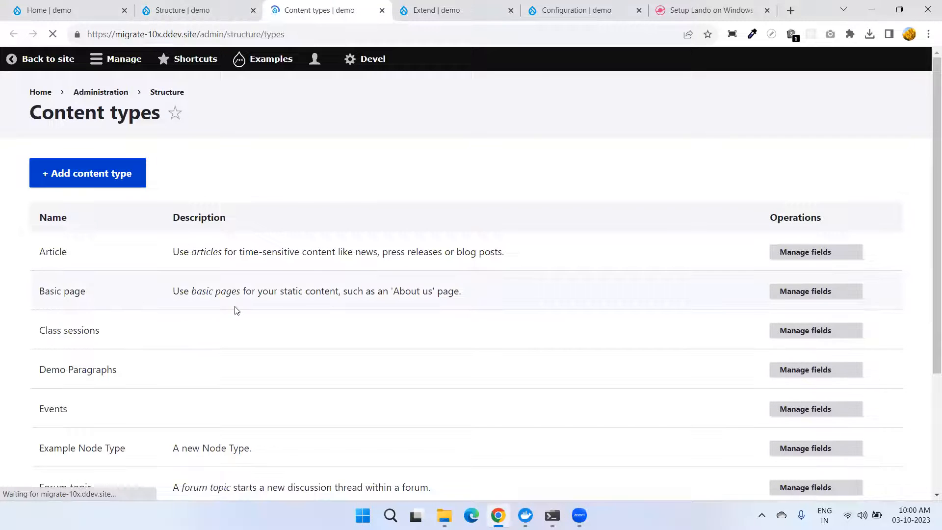
scroll(233, 309, "down", 4)
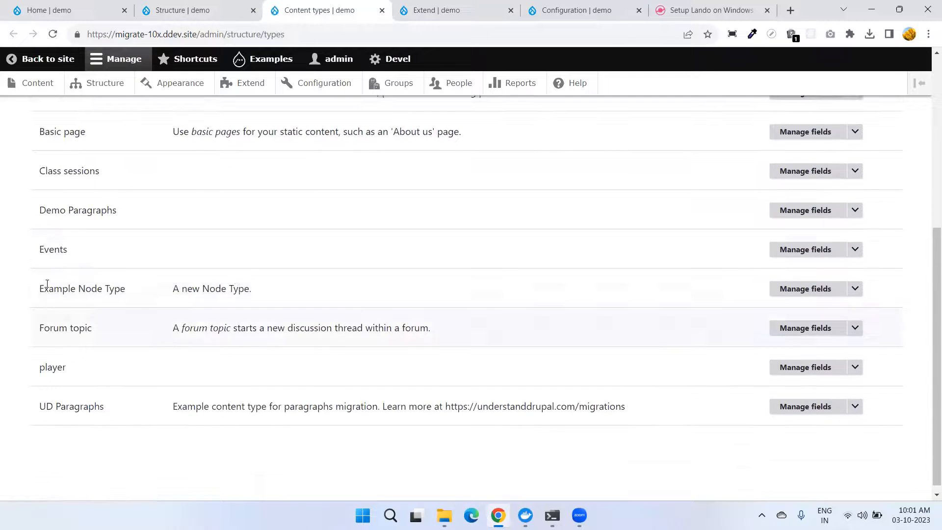
scroll(42, 281, "up", 1)
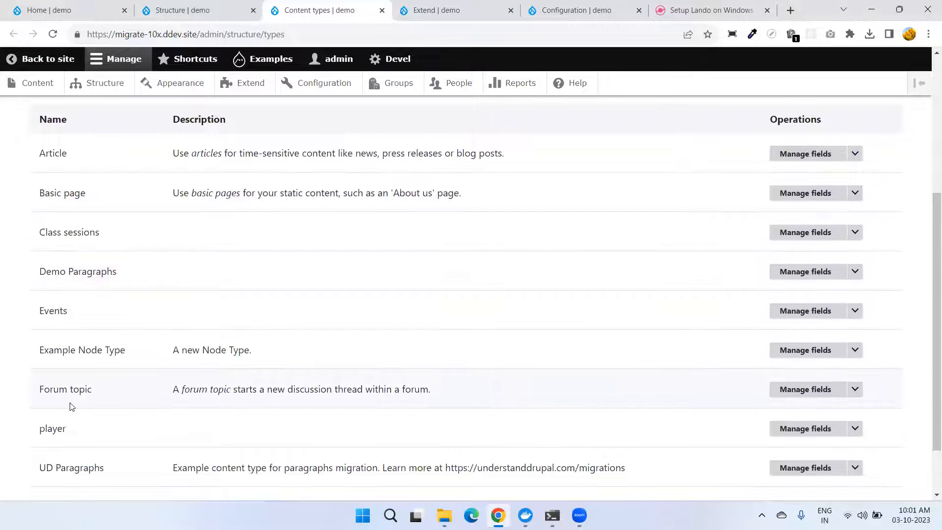
scroll(59, 392, "down", 1)
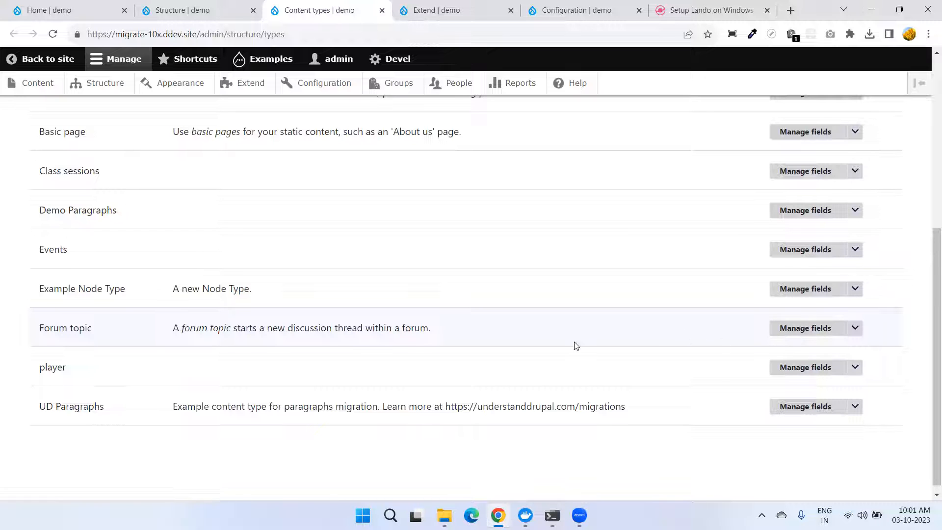
Step: Search the Configuration page for "forum"
left_click(438, 10)
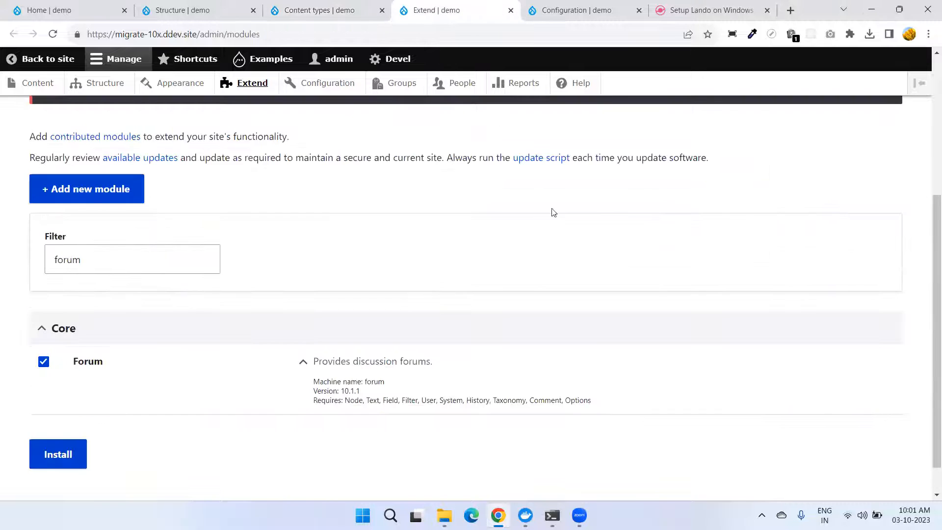
left_click(316, 10)
left_click(569, 11)
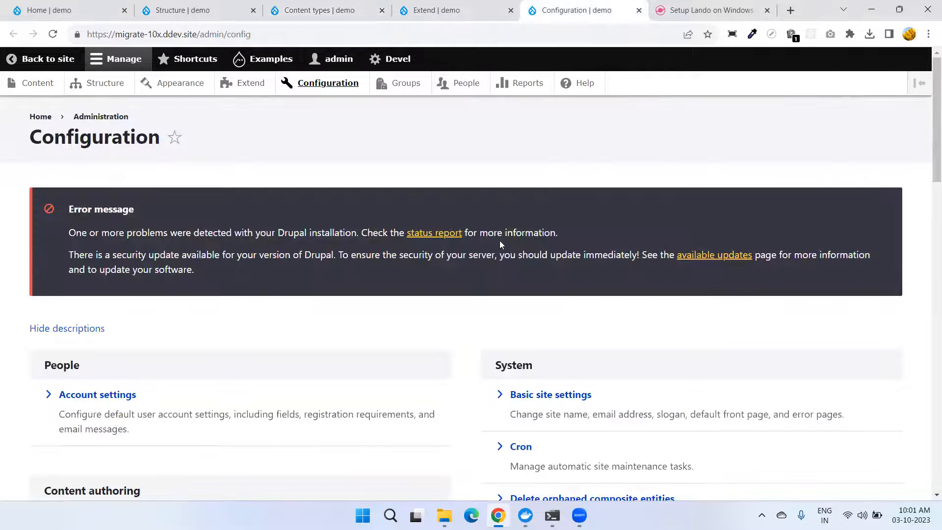
scroll(500, 243, "down", 5)
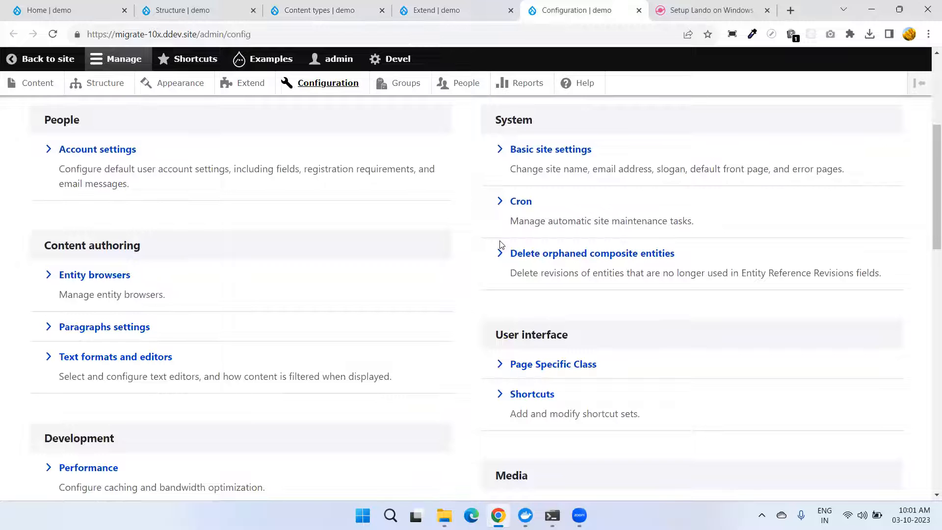
key("ctrl+f")
type("forum")
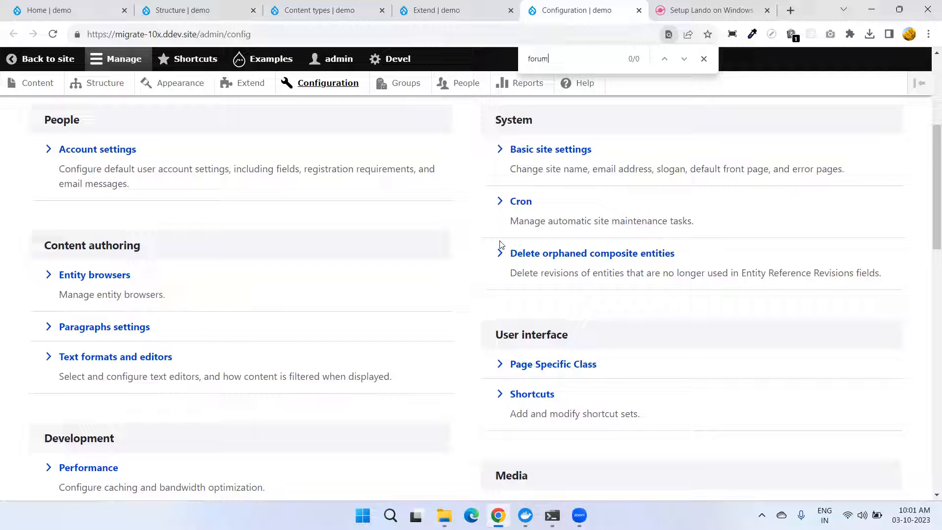
Step: Look through the Structure page for entries related to forums
left_click(175, 7)
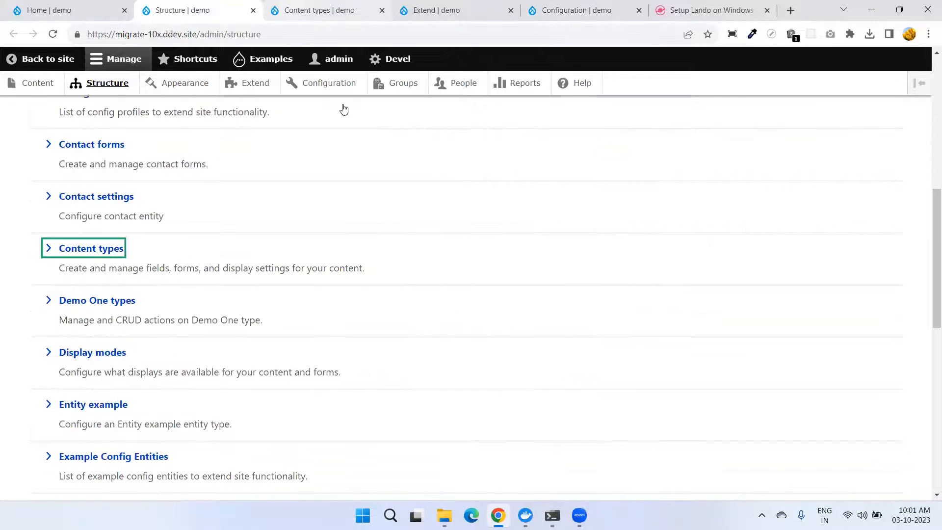
scroll(133, 389, "down", 6)
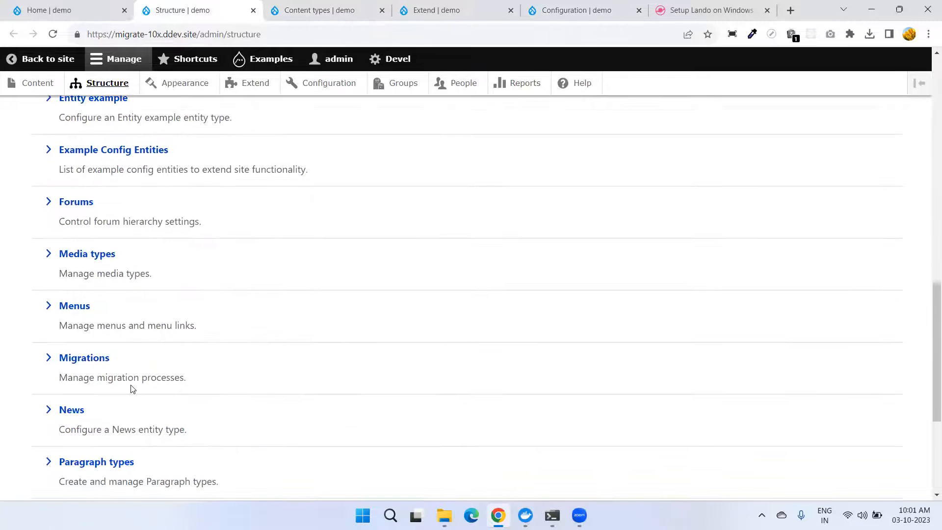
scroll(132, 389, "down", 4)
scroll(132, 389, "up", 15)
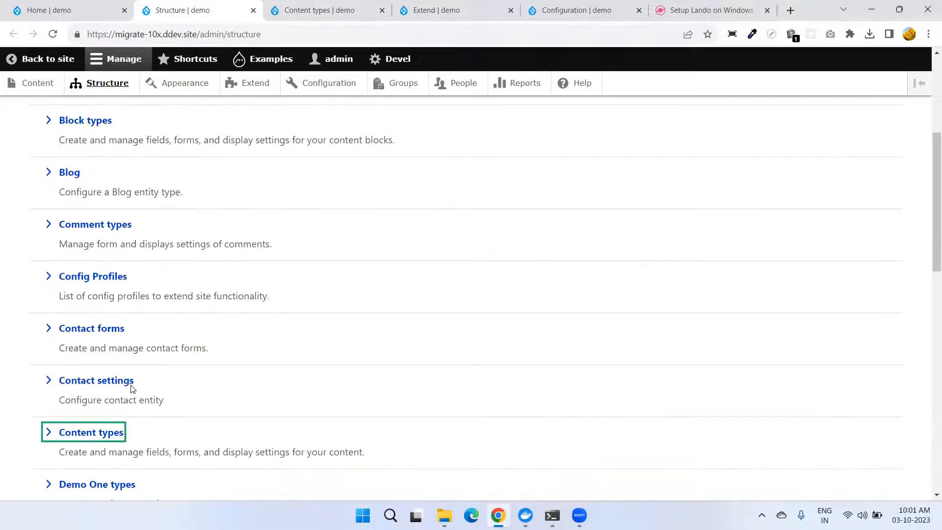
scroll(132, 389, "down", 7)
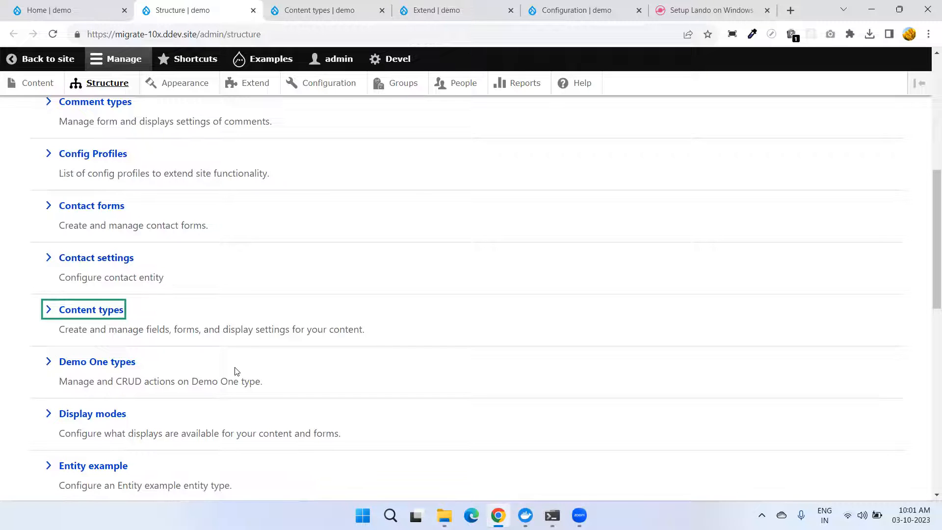
Step: Find "tax" on the Structure page and open Taxonomy in a new browser tab
scroll(236, 372, "up", 2)
key("ctrl+f")
type("tax")
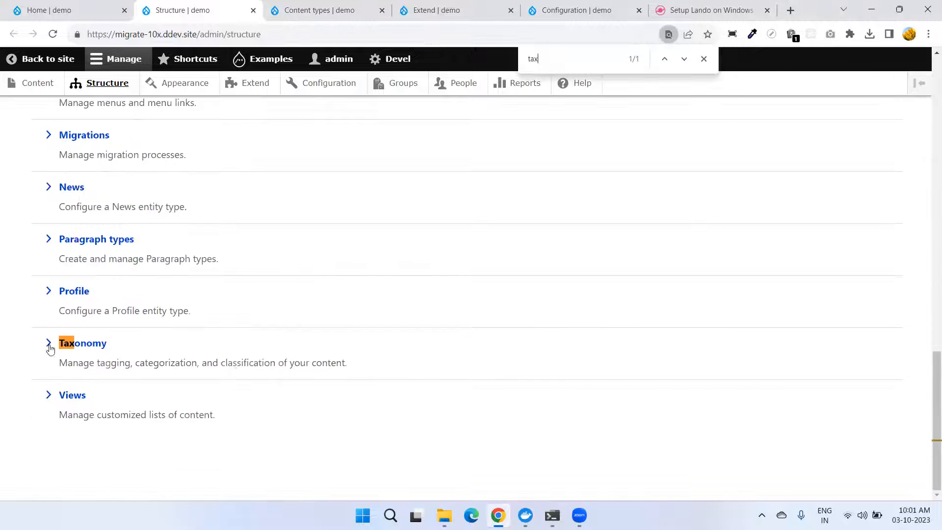
left_click(98, 342, "ctrl")
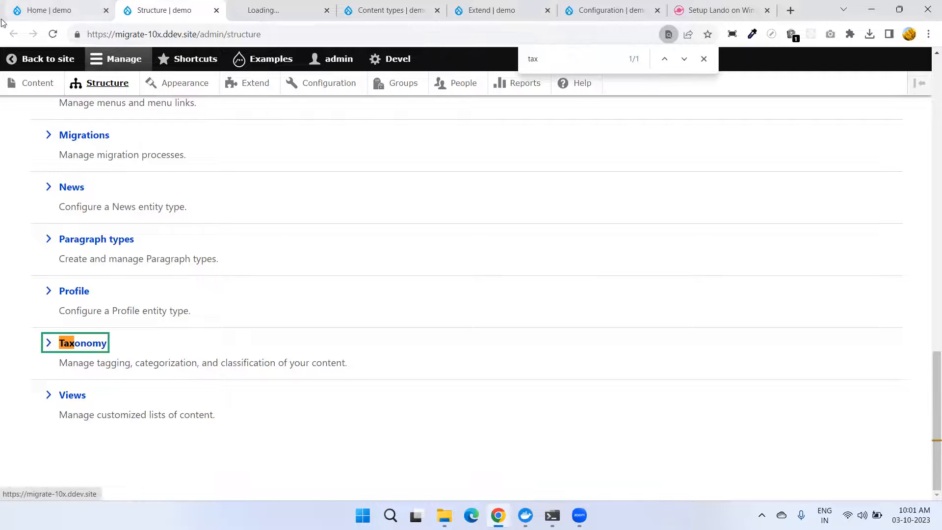
Step: Open the Content administration page in a new browser tab from the site's home page
scroll(206, 196, "up", 10)
scroll(200, 189, "up", 5)
left_click(36, 10)
right_click(33, 88)
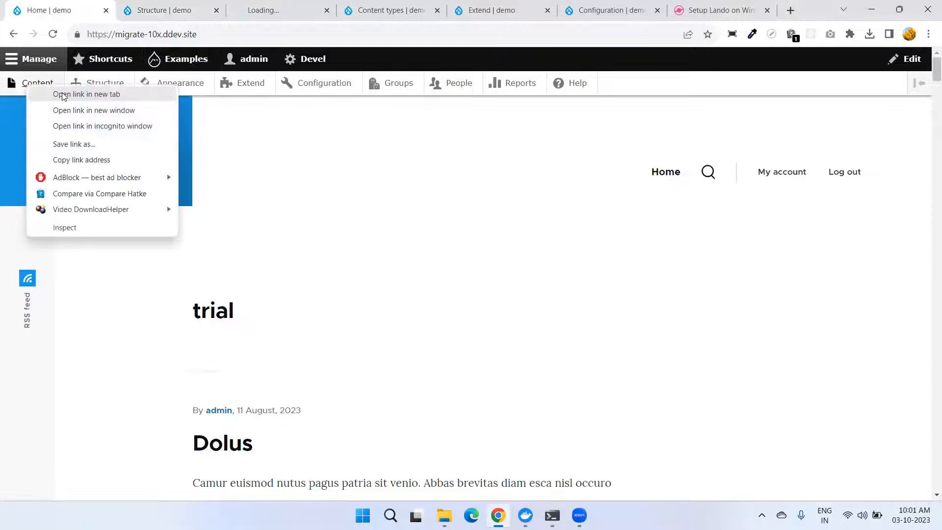
left_click(86, 92)
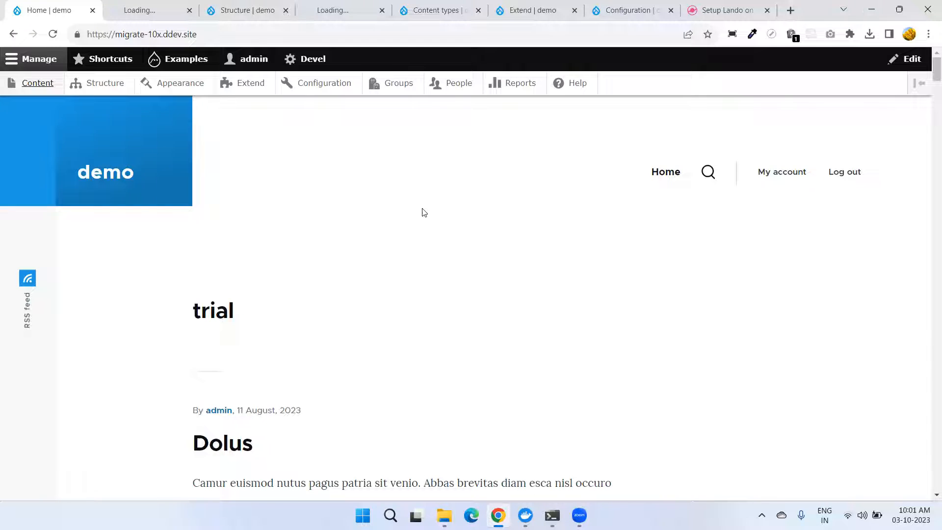
Step: Close the page search on the Configuration page and examine all its sections for forum settings
left_click(660, 13)
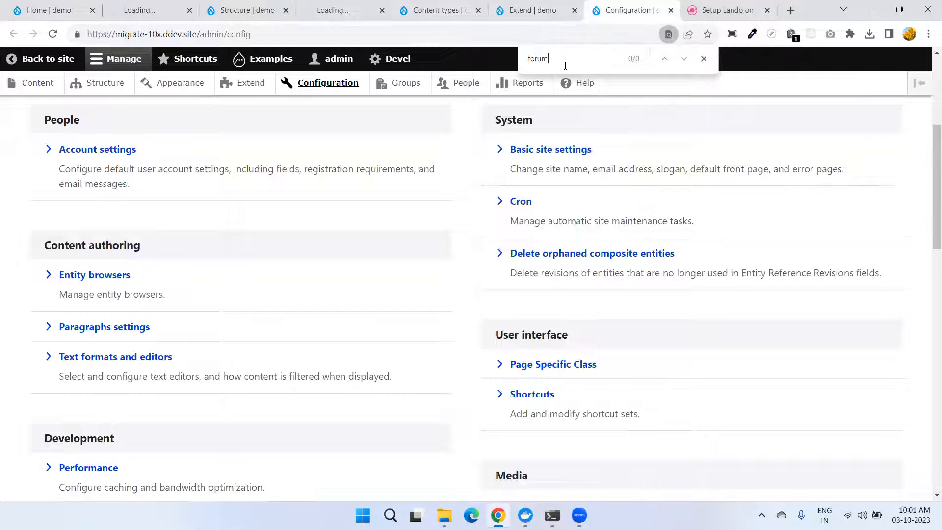
left_click(704, 59)
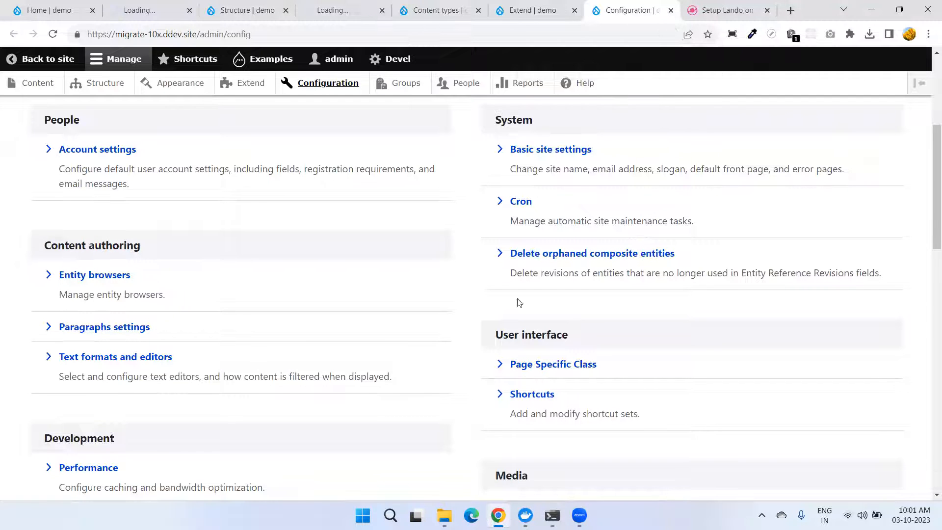
scroll(471, 337, "down", 13)
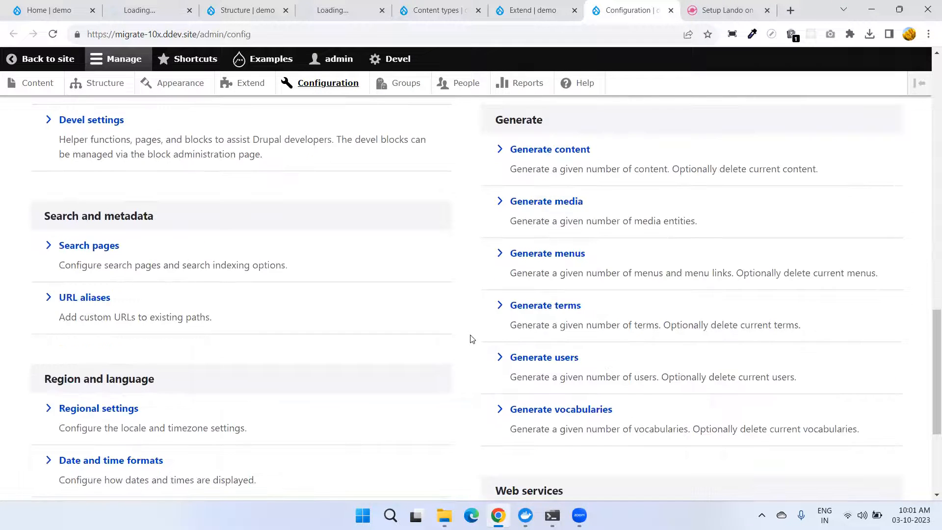
scroll(471, 338, "down", 4)
scroll(471, 339, "up", 7)
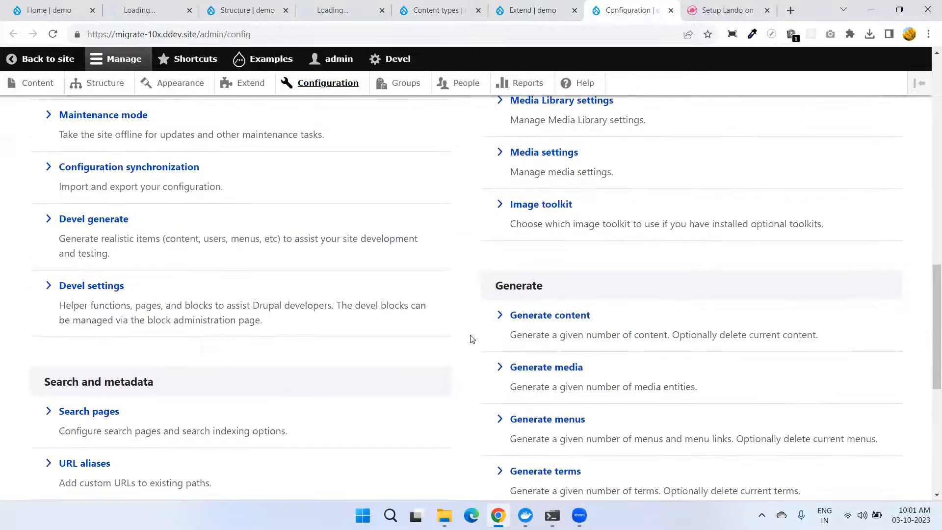
scroll(471, 339, "down", 5)
scroll(471, 339, "up", 8)
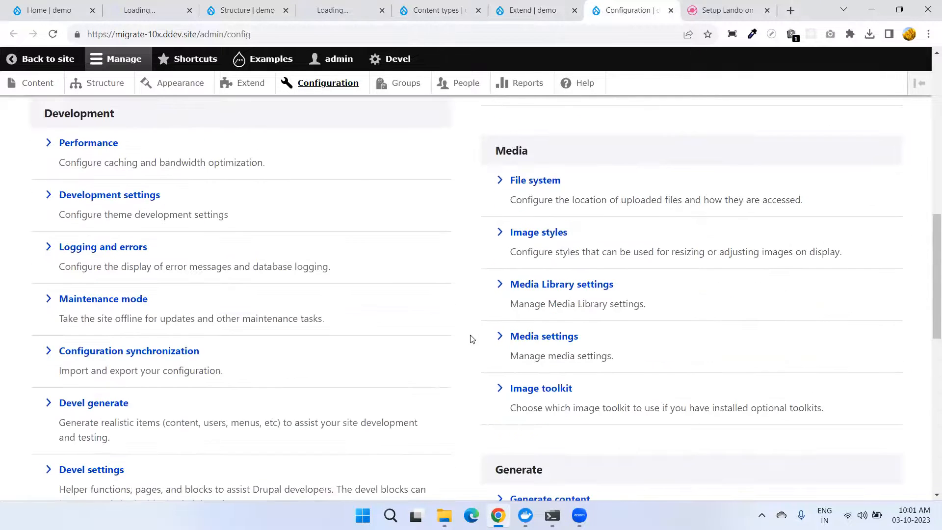
scroll(471, 339, "up", 12)
scroll(471, 339, "up", 2)
Step: Open the Forums entry of the Structure page in a new browser tab
left_click(12, 6)
left_click(251, 16)
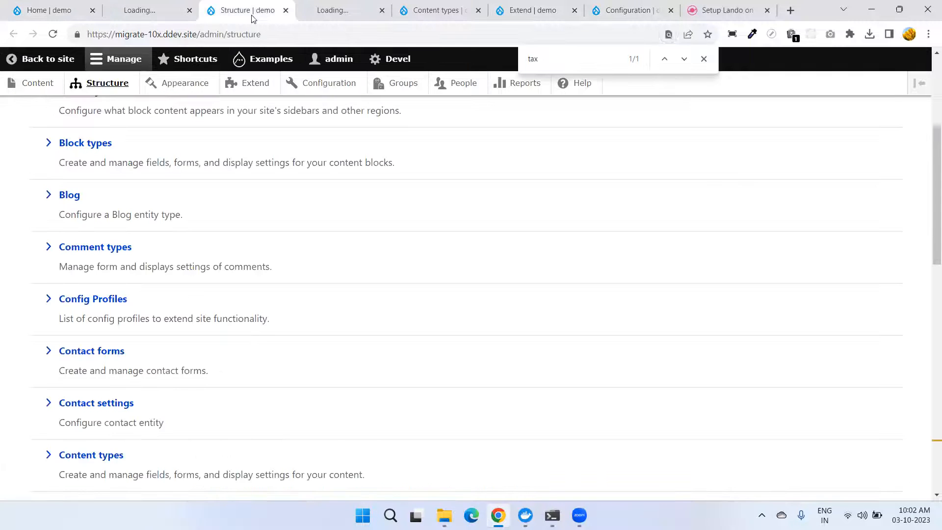
scroll(248, 337, "down", 6)
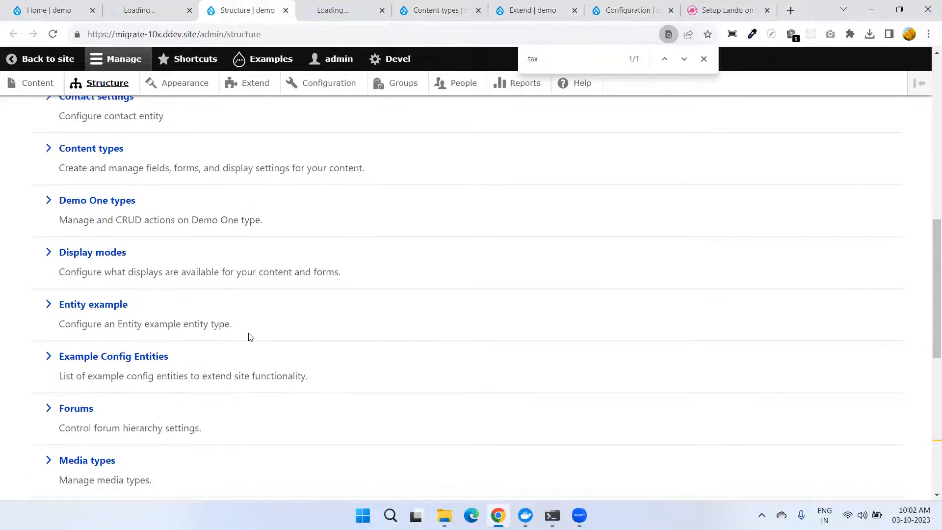
left_click(80, 411, "ctrl")
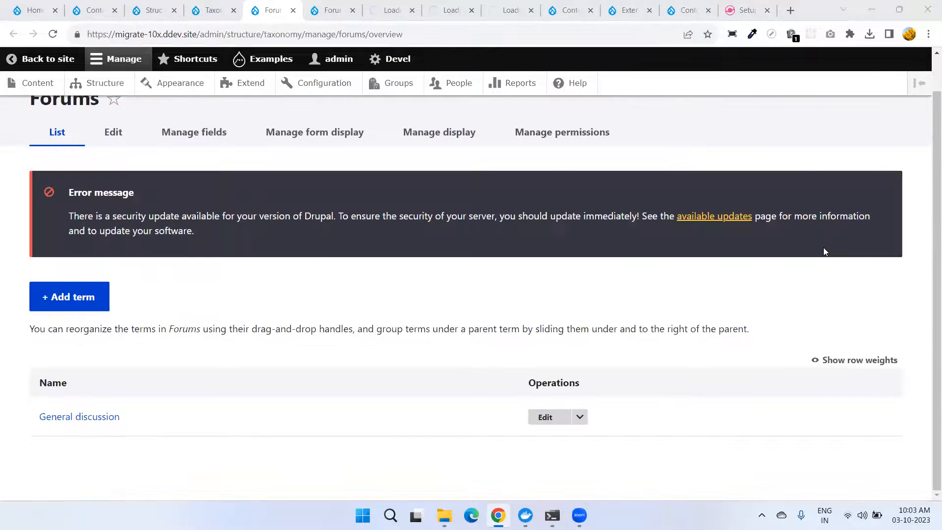
Step: Compare the Forums vocabulary's term list under Taxonomy with the Forums page under Structure
left_click(208, 10)
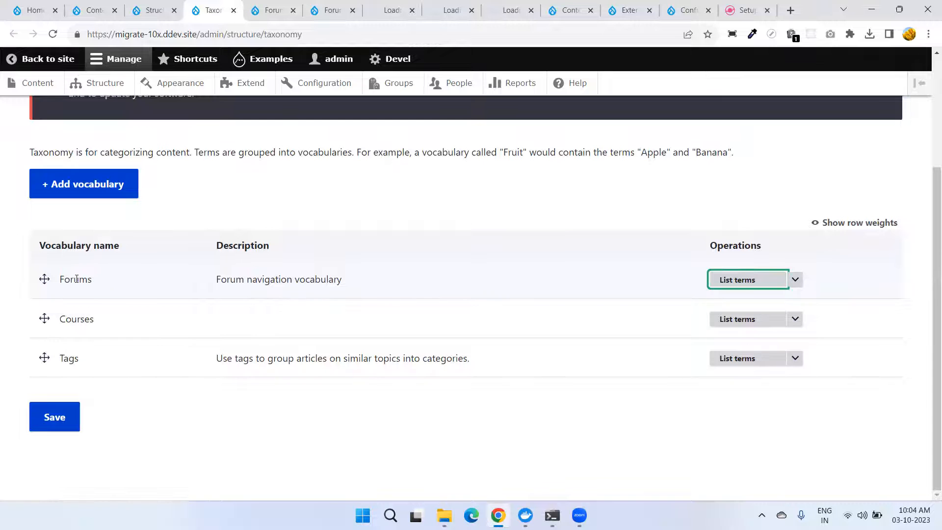
left_click(268, 10)
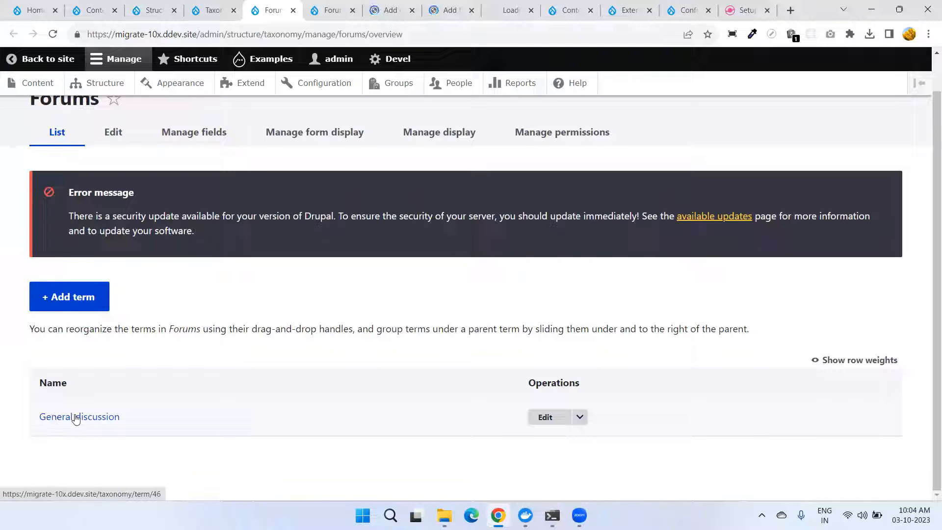
left_click(332, 10)
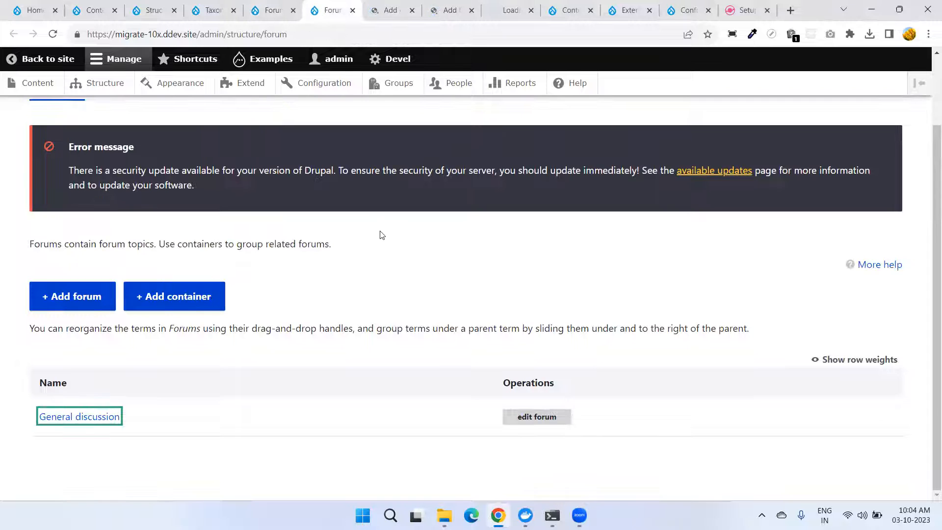
left_click(260, 17)
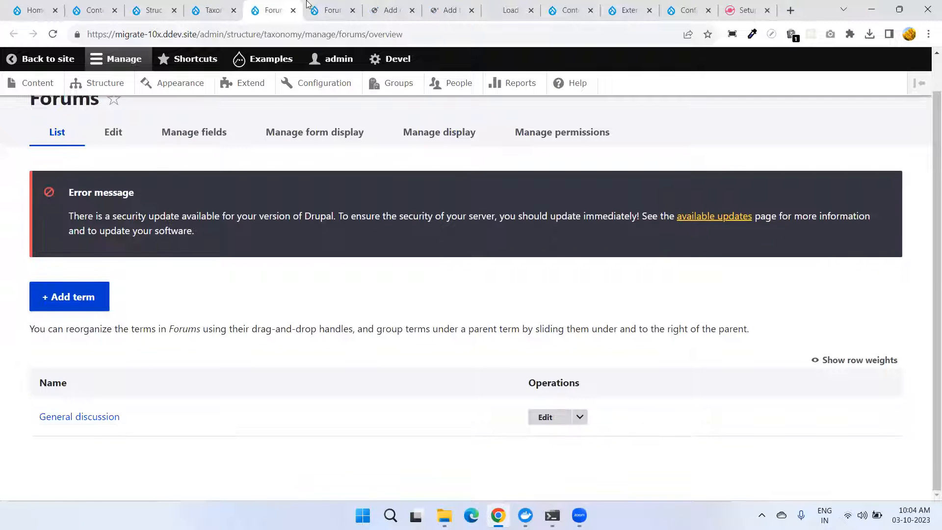
left_click(330, 10)
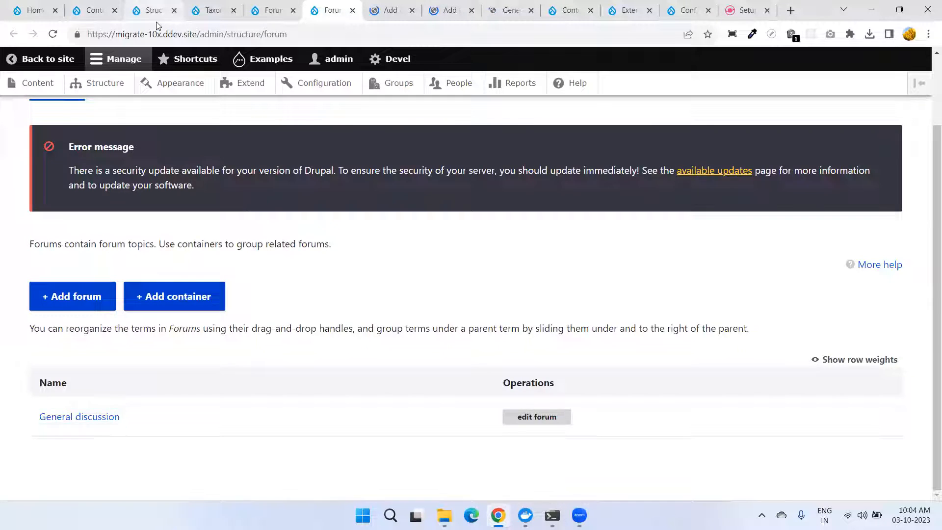
left_click(157, 11)
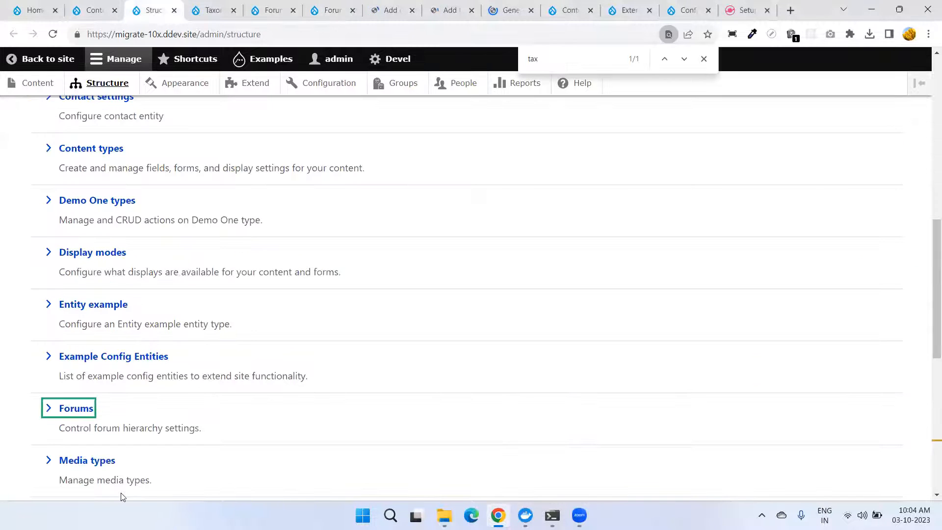
Step: Switch from the Forums administration page to the Add forum form and examine its fields, including the parent choices
left_click(286, 7)
left_click(309, 18)
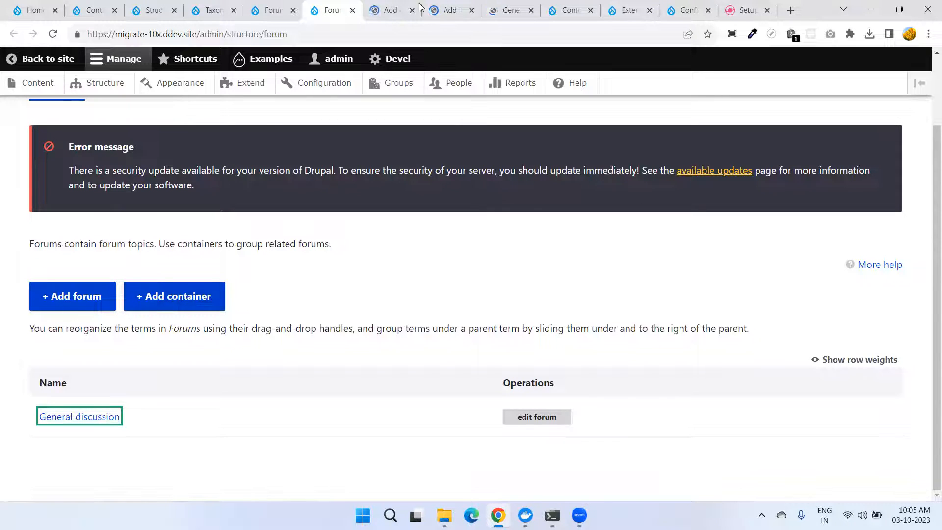
left_click(383, 11)
left_click(333, 11)
left_click(390, 11)
left_click(328, 10)
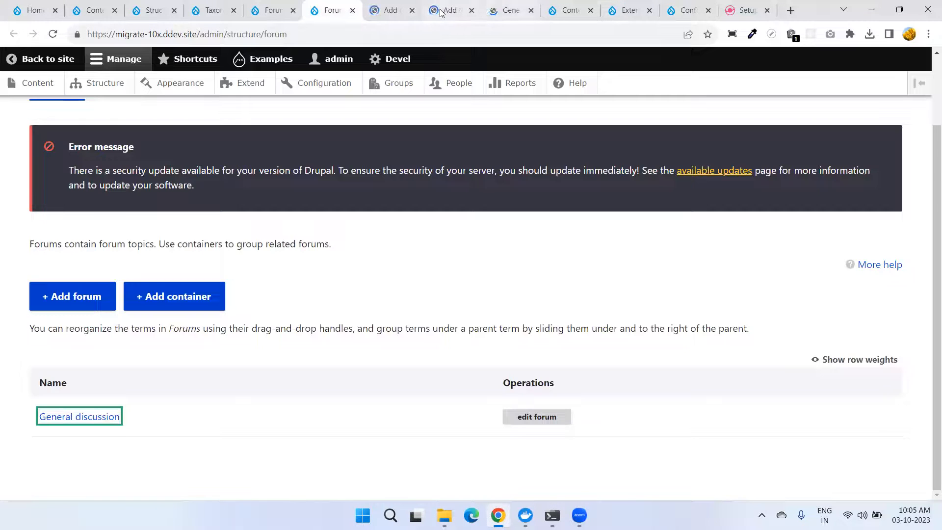
left_click(446, 11)
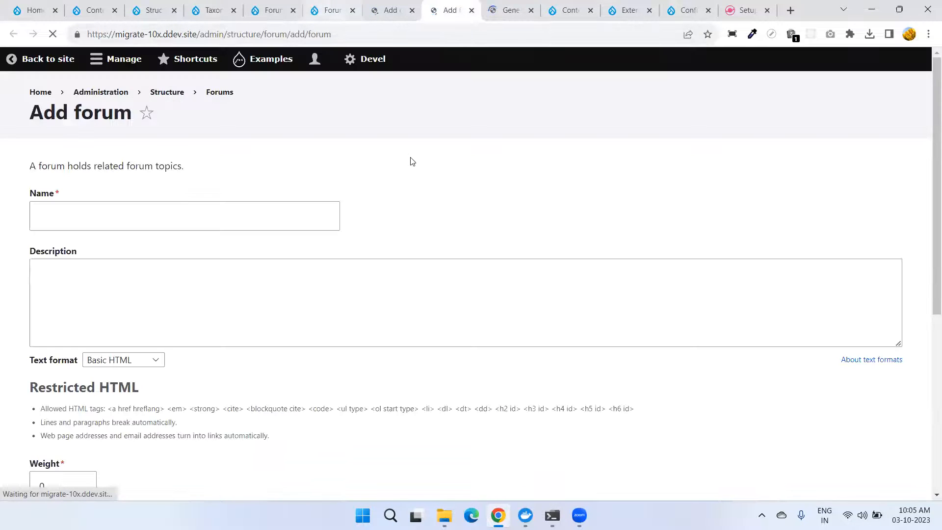
scroll(258, 294, "down", 5)
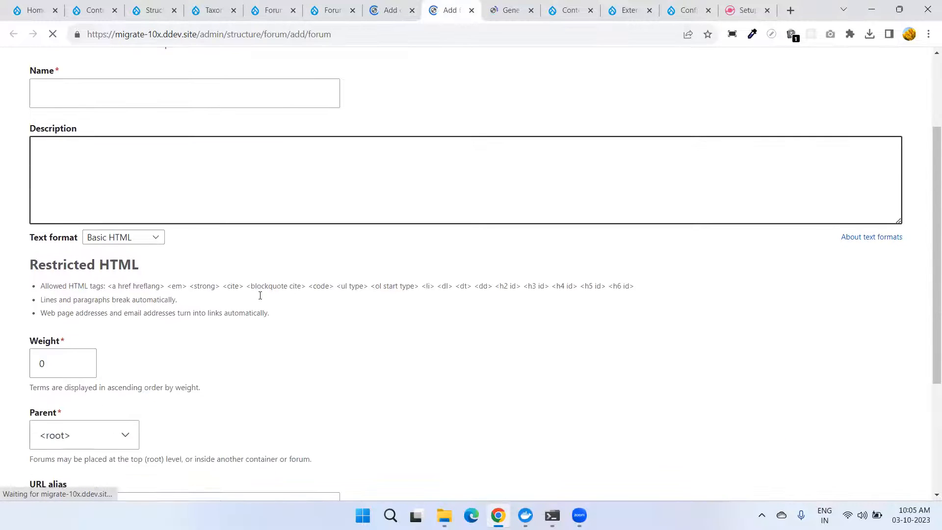
scroll(170, 313, "down", 1)
left_click(83, 245)
left_click(364, 240)
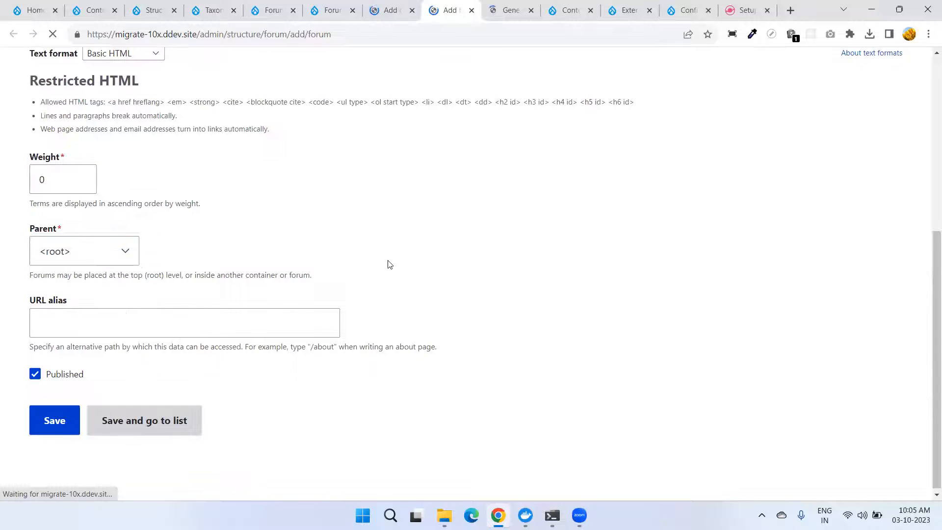
scroll(406, 276, "up", 5)
Step: Name the new forum Drupal 10
left_click(72, 211)
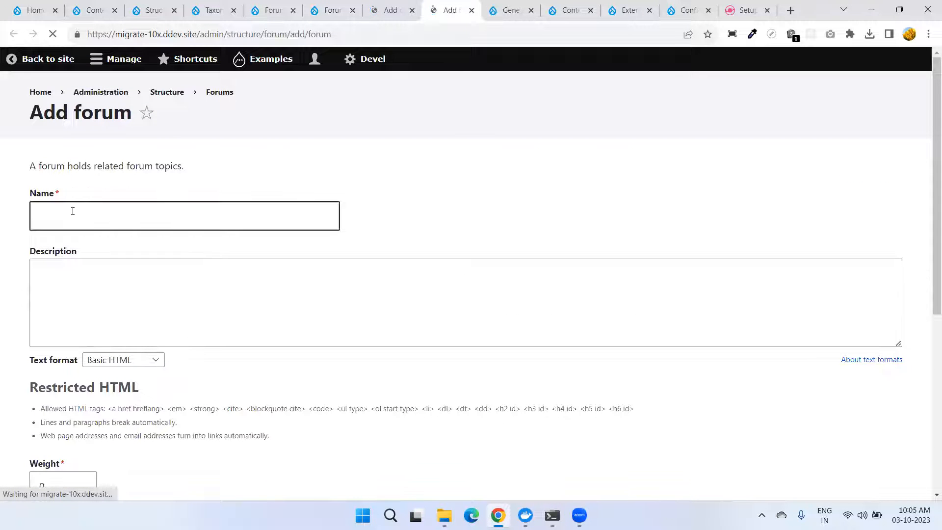
type("Dr")
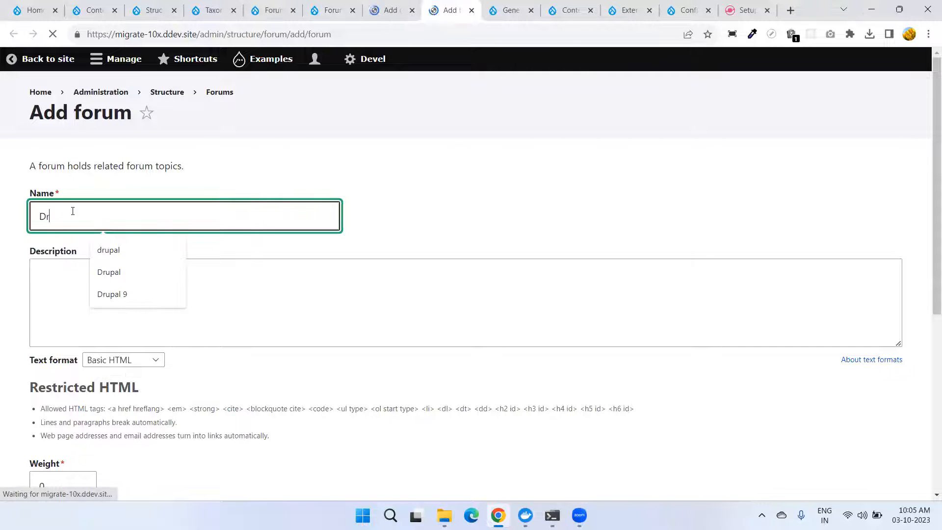
type("upal")
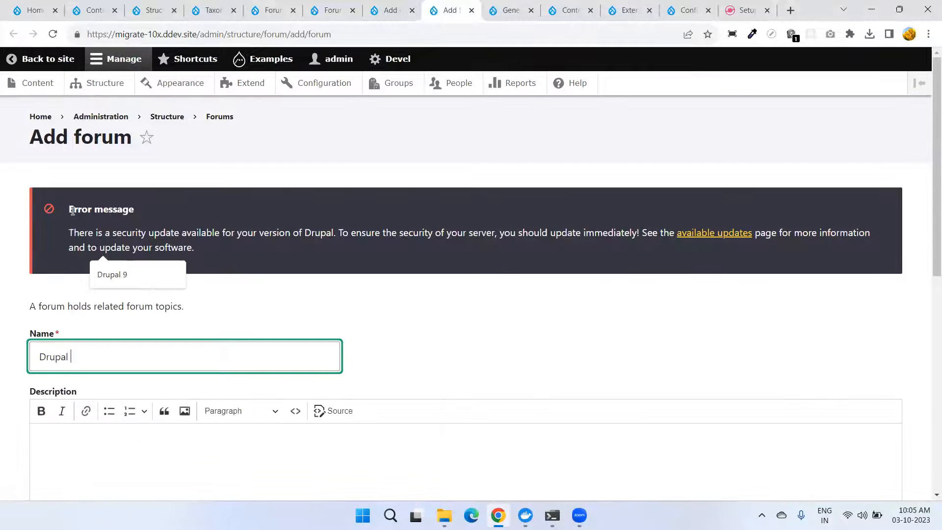
type(" 10")
Step: Copy the forum name into the description and complete it to read "Drupal 10 is PHP CMS."
scroll(82, 267, "down", 3)
key("ctrl+a")
key("ctrl+c")
left_click(214, 271)
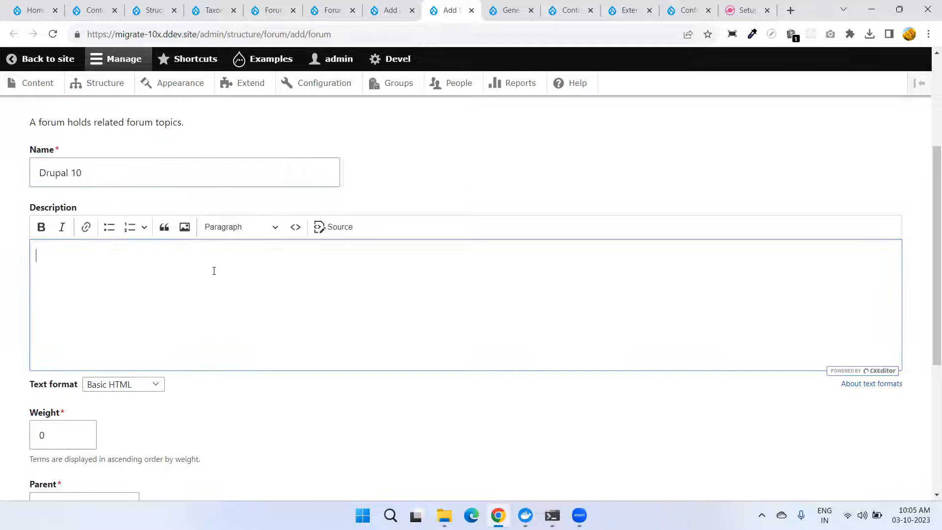
key("ctrl+v")
type("is PHP CMS.")
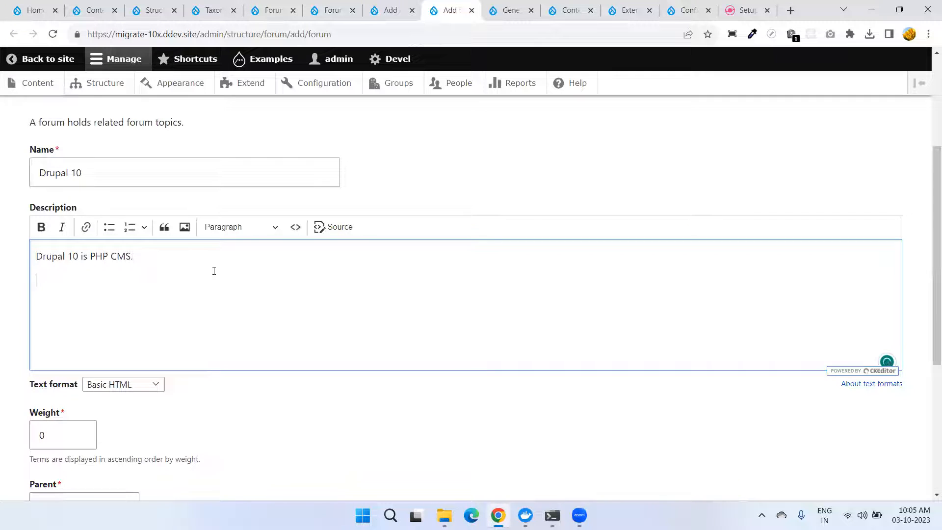
Step: Set General discussion as the new forum's parent
scroll(223, 294, "down", 5)
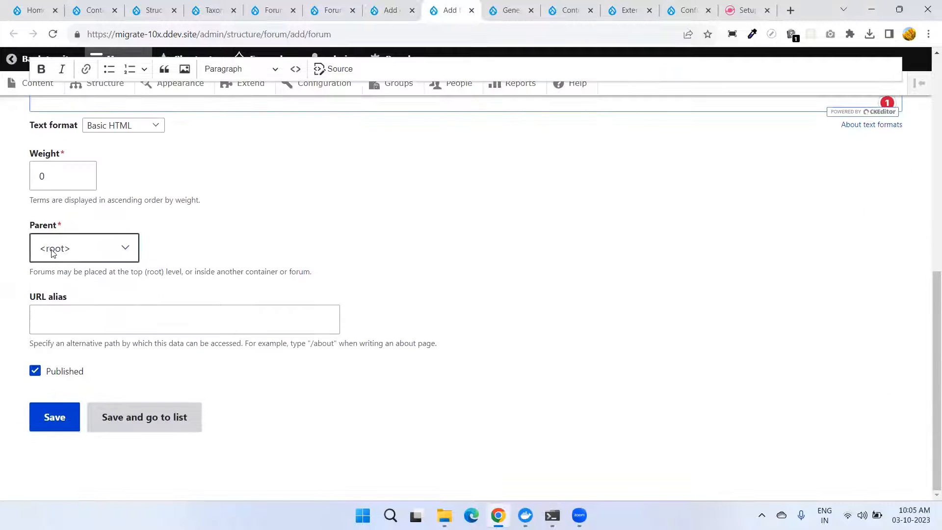
left_click(53, 252)
left_click(58, 281)
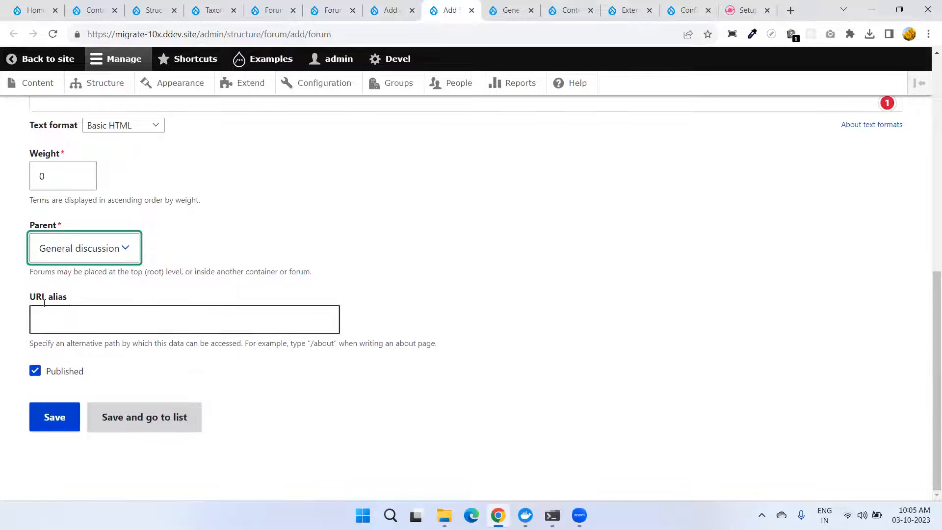
Step: Set the new forum's URL alias to /drupal
left_click(158, 315)
type("/")
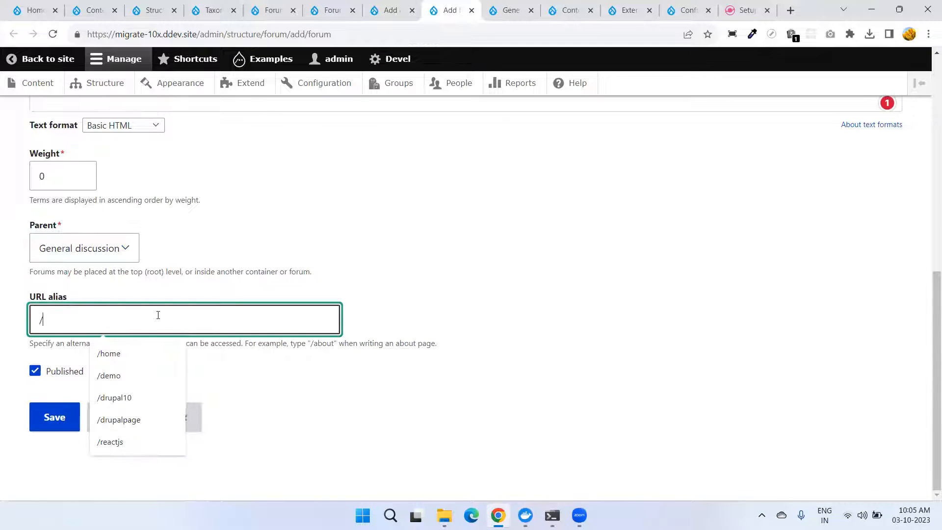
type("d")
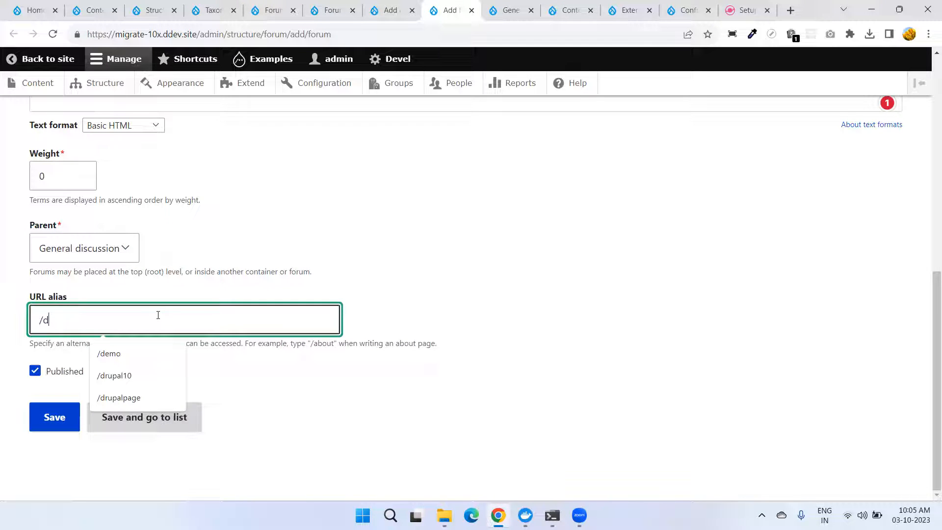
left_click(157, 376)
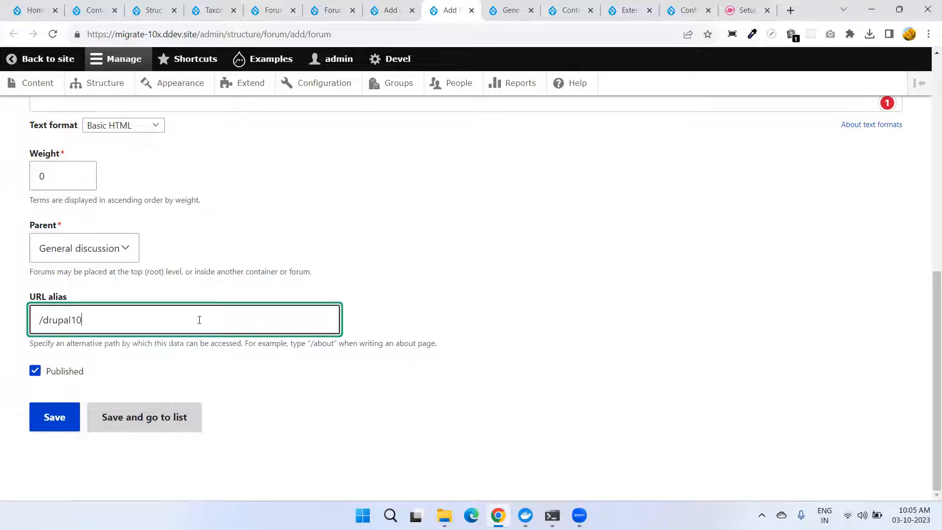
key("BackSpace")
key("BackSpace")
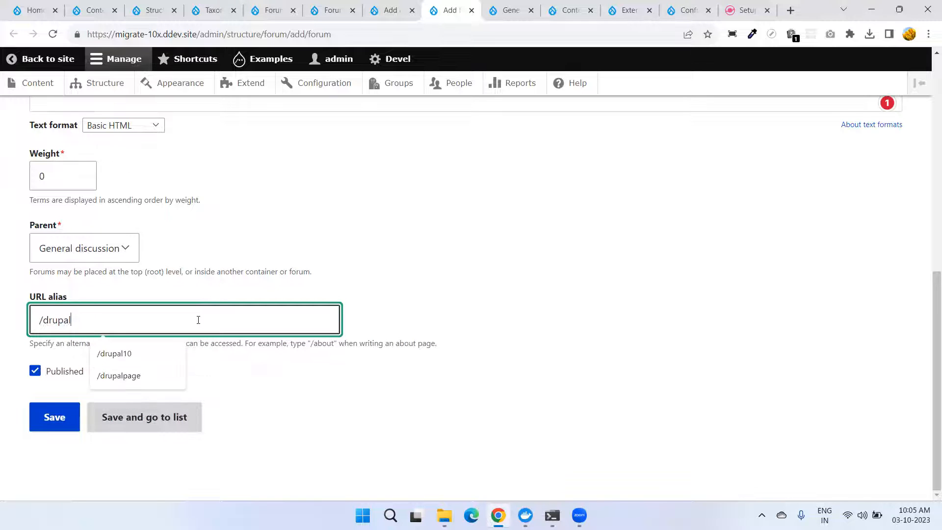
left_click(461, 396)
Step: Save the Drupal 10 forum and go to the list
left_click(128, 420)
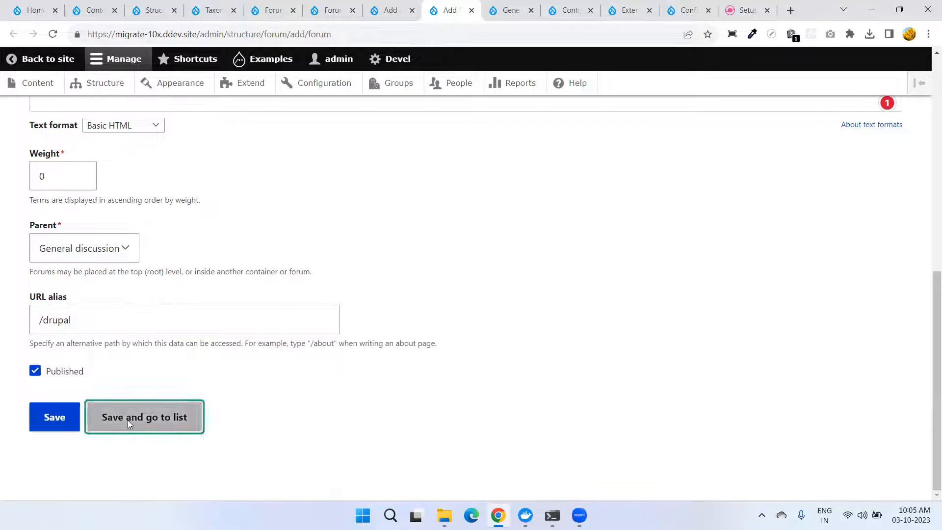
scroll(345, 372, "up", 5)
scroll(274, 375, "down", 4)
scroll(248, 319, "up", 5)
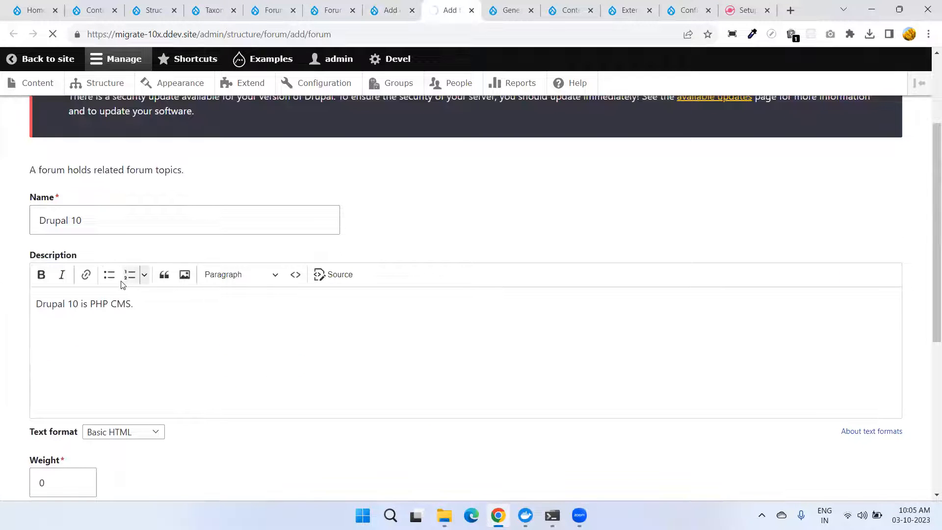
Step: Examine the public General discussion forum page and its option for adding a new forum topic
left_click(507, 11)
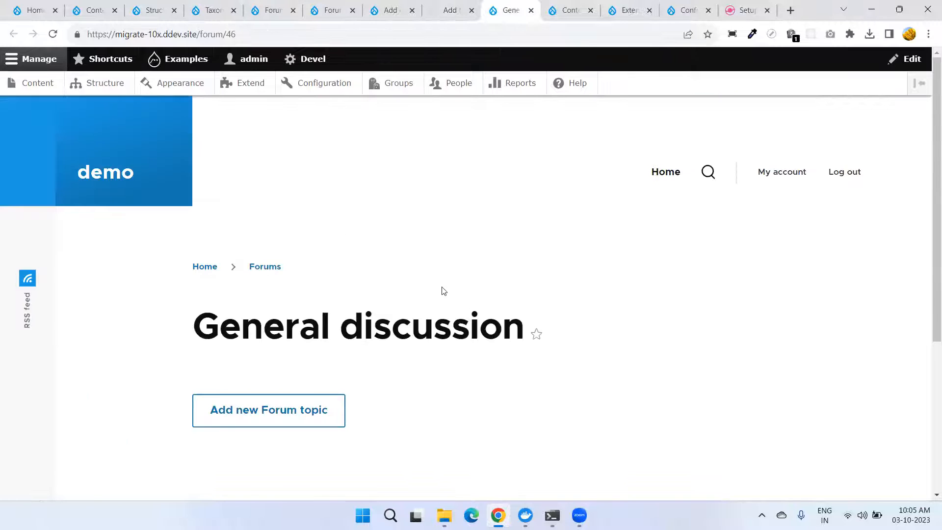
scroll(443, 292, "down", 4)
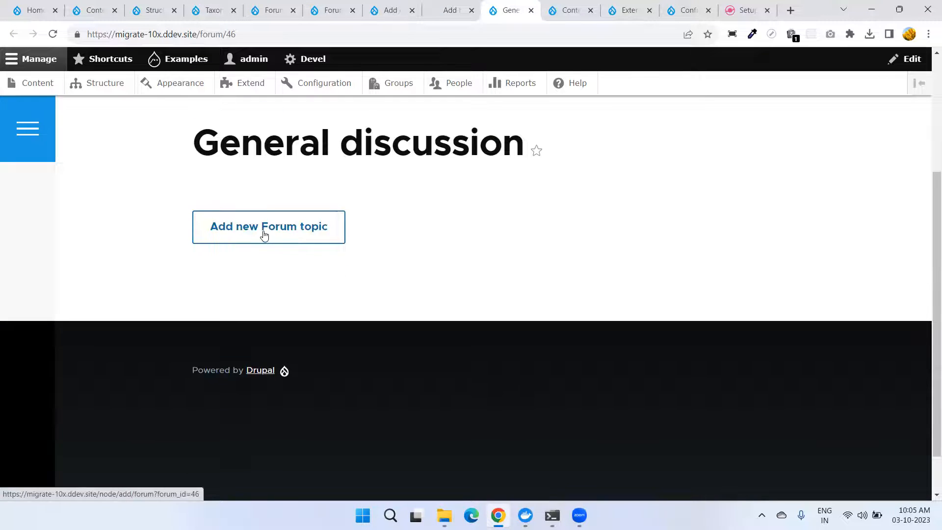
scroll(263, 236, "up", 4)
scroll(288, 320, "down", 2)
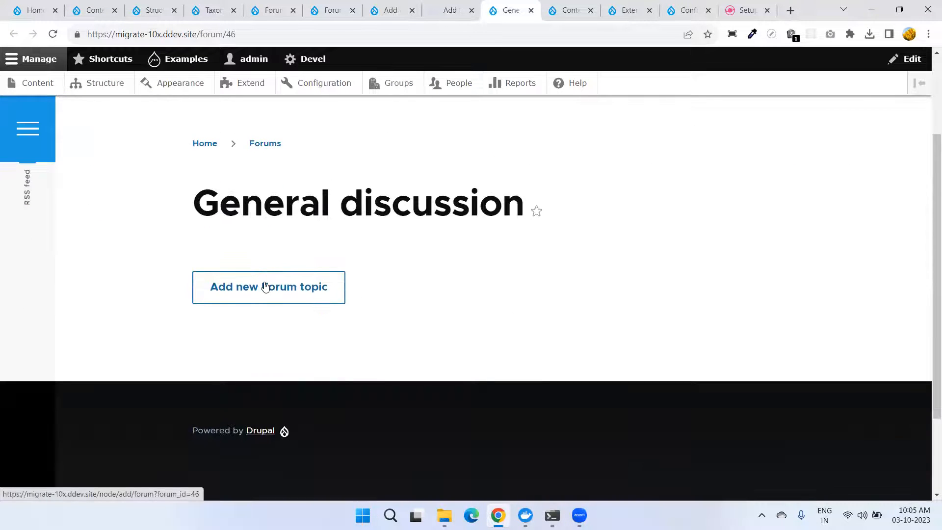
left_click(447, 11)
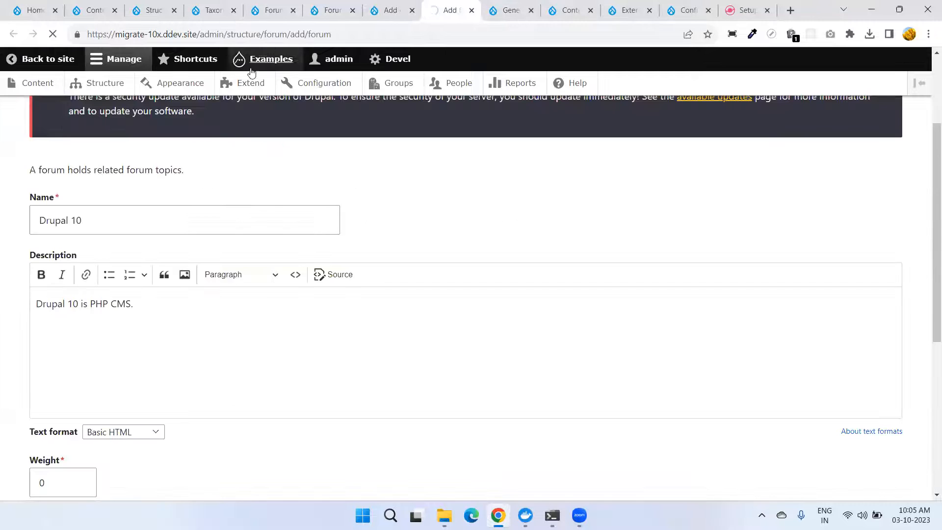
left_click(510, 11)
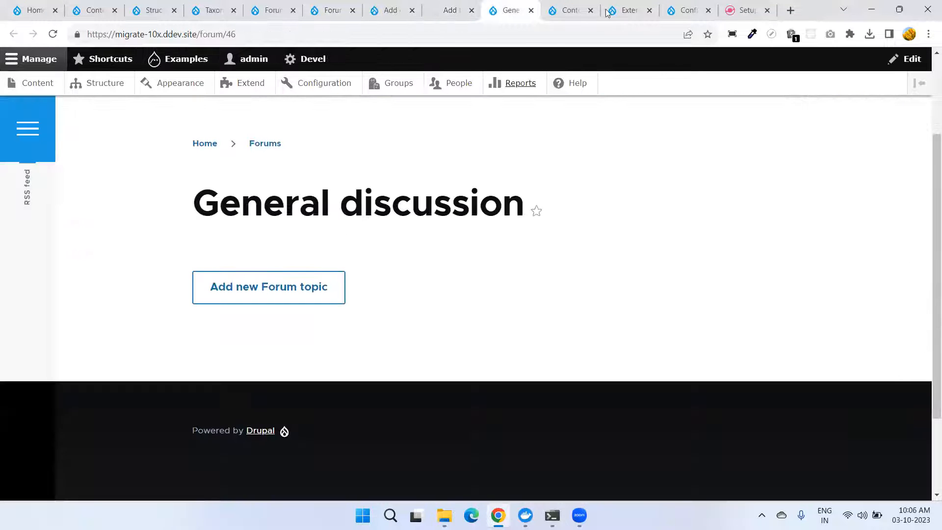
Step: Glance at the Content types page and examine the Add container form's description and fields
left_click(567, 11)
scroll(511, 246, "up", 6)
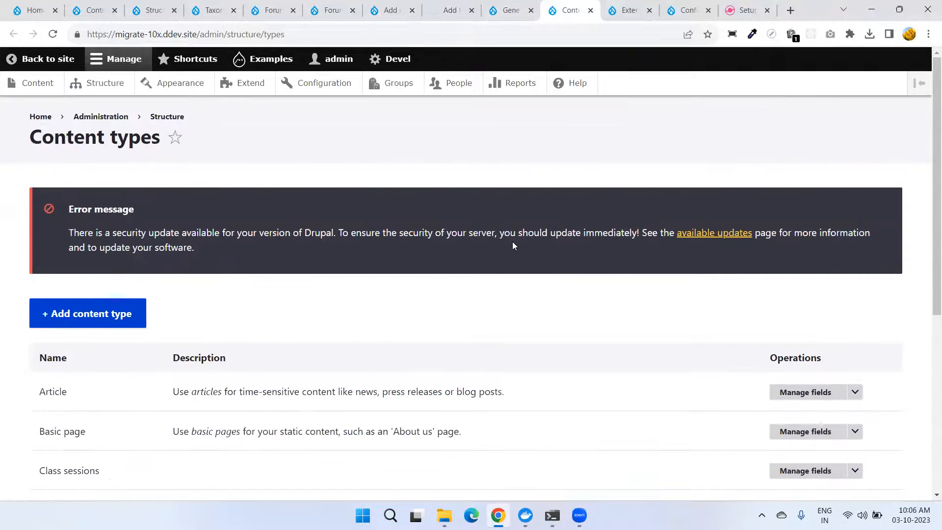
left_click(389, 11)
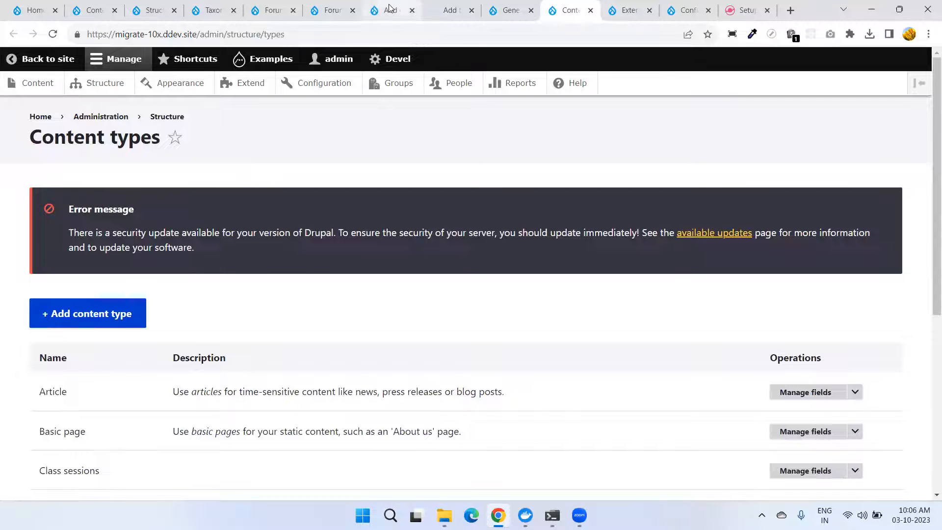
scroll(416, 281, "down", 10)
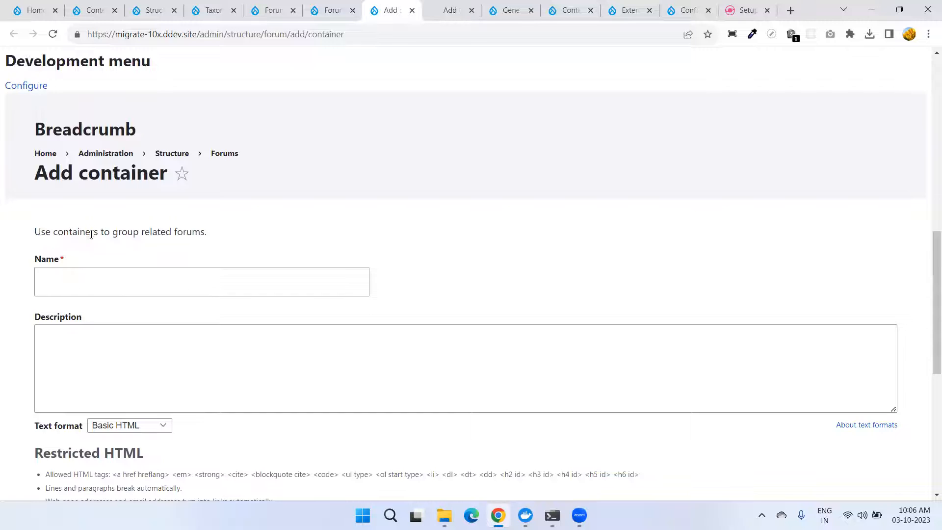
scroll(202, 265, "down", 6)
left_click(110, 311)
left_click(109, 311)
scroll(264, 327, "up", 6)
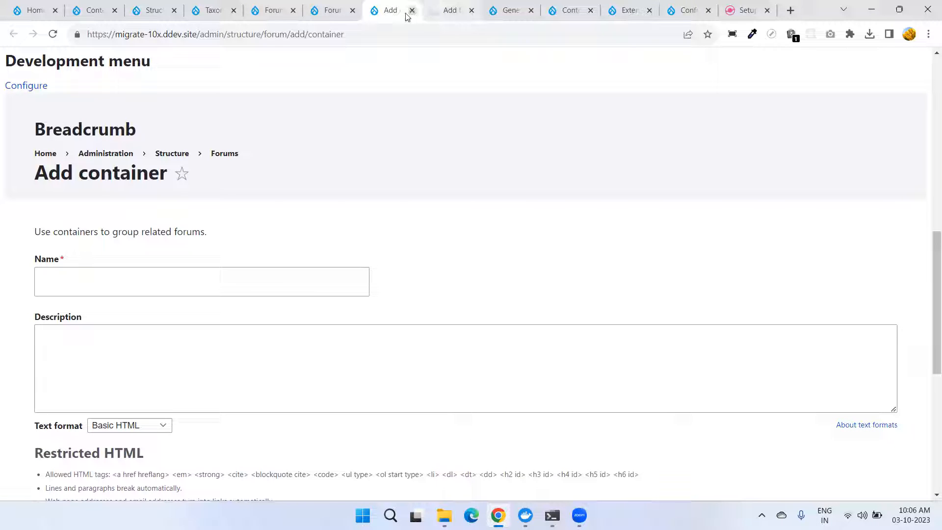
Step: Return to the public General discussion forum page and reload it to check for the new forum
left_click(510, 10)
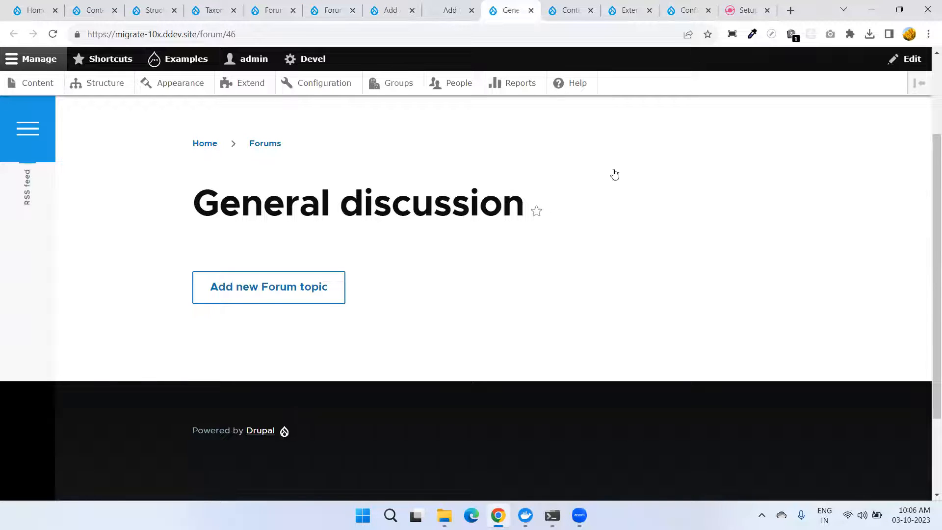
left_click(448, 9)
left_click(515, 14)
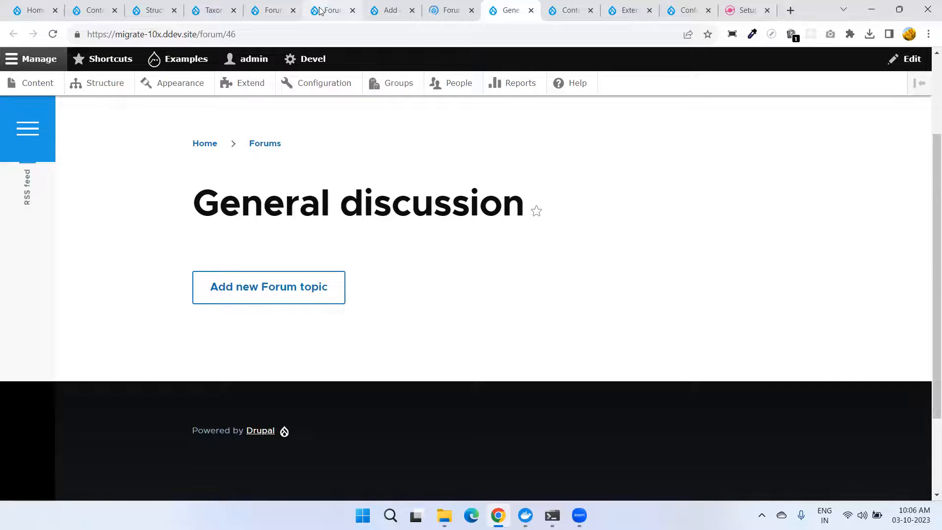
left_click(335, 6)
left_click(451, 10)
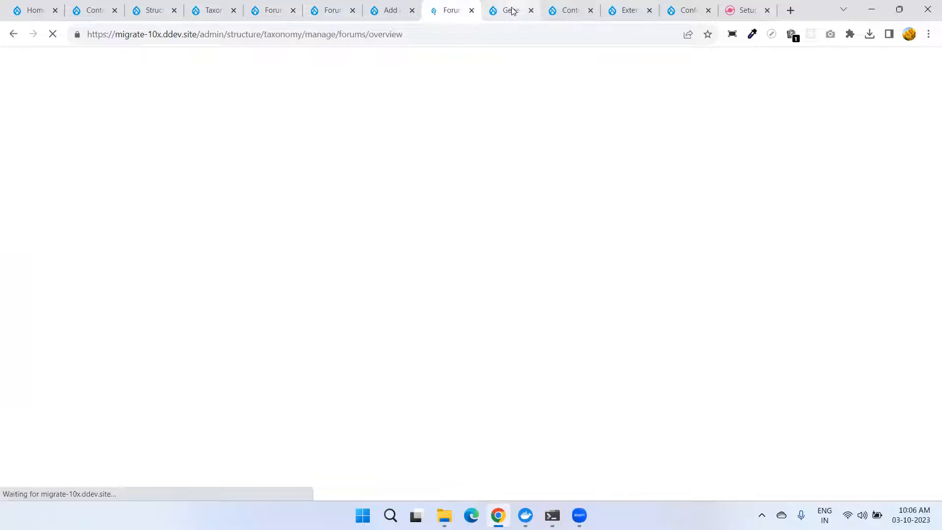
left_click(509, 9)
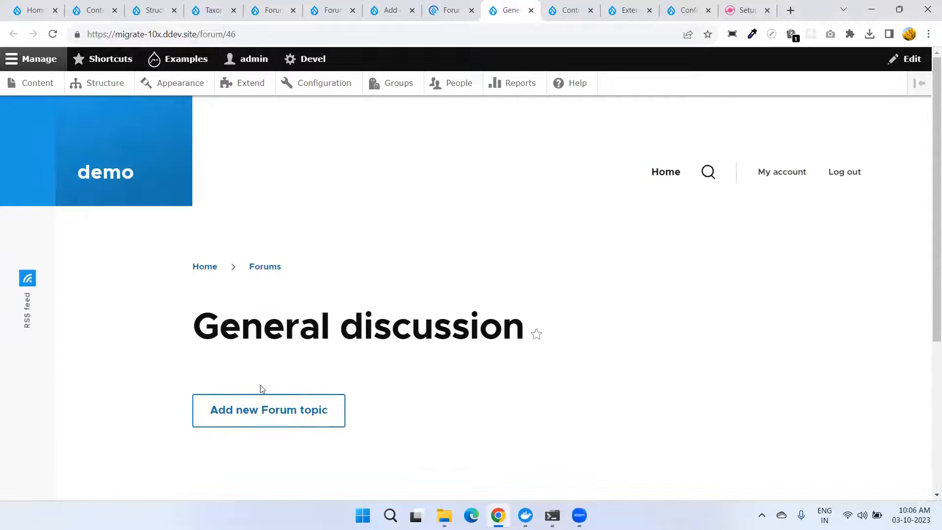
scroll(275, 373, "down", 3)
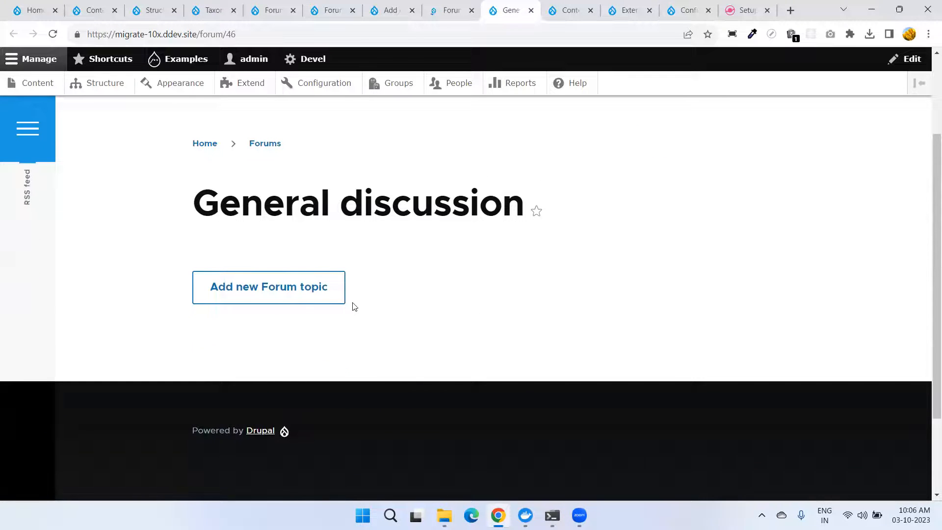
left_click(53, 33)
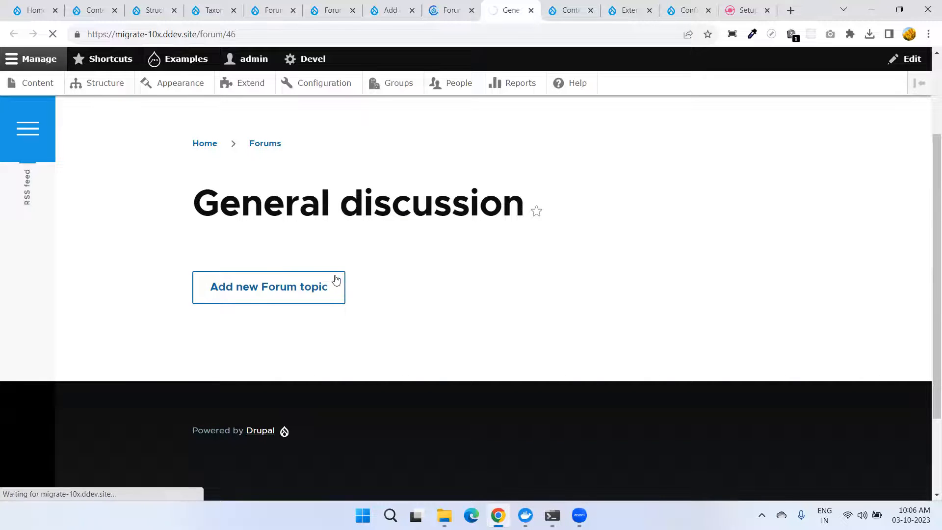
Step: Examine the term hierarchy in the Forums vocabulary's overview under Taxonomy
left_click(449, 10)
left_click(513, 11)
left_click(451, 10)
scroll(343, 294, "down", 4)
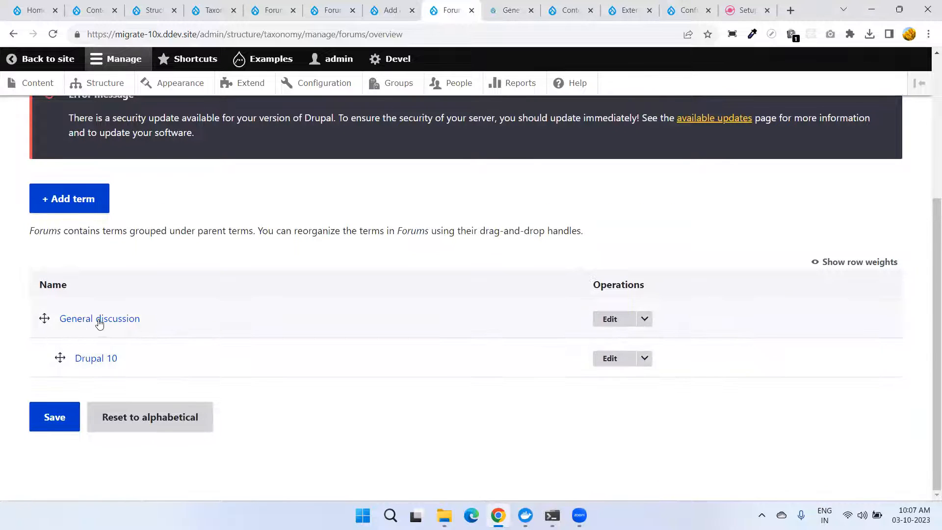
scroll(166, 370, "up", 1)
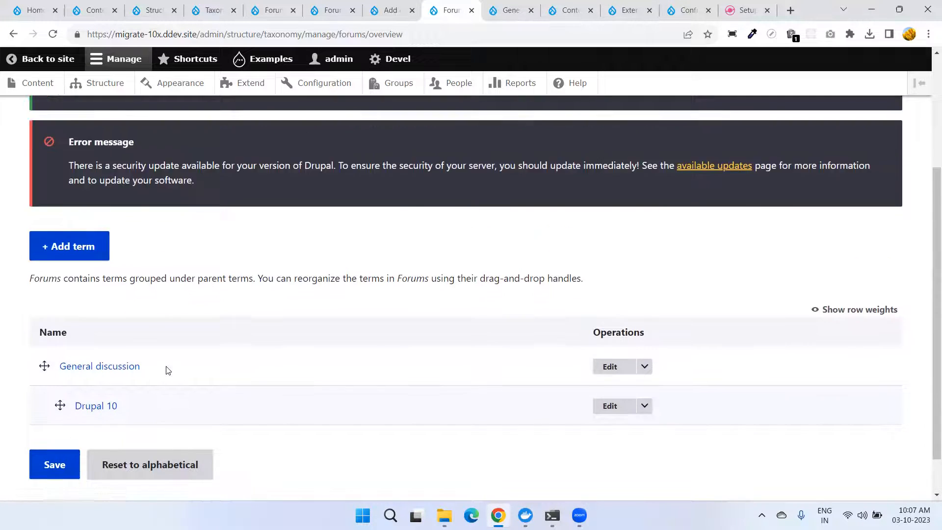
Step: Review the status message and the General discussion and Drupal 10 terms on the Forums vocabulary overview
scroll(91, 363, "down", 1)
scroll(103, 363, "up", 2)
scroll(118, 369, "down", 2)
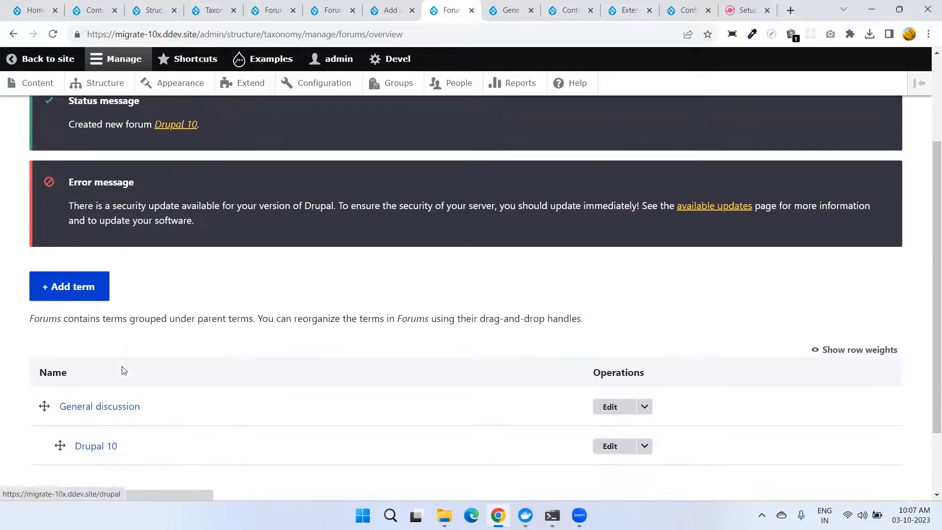
scroll(112, 373, "up", 3)
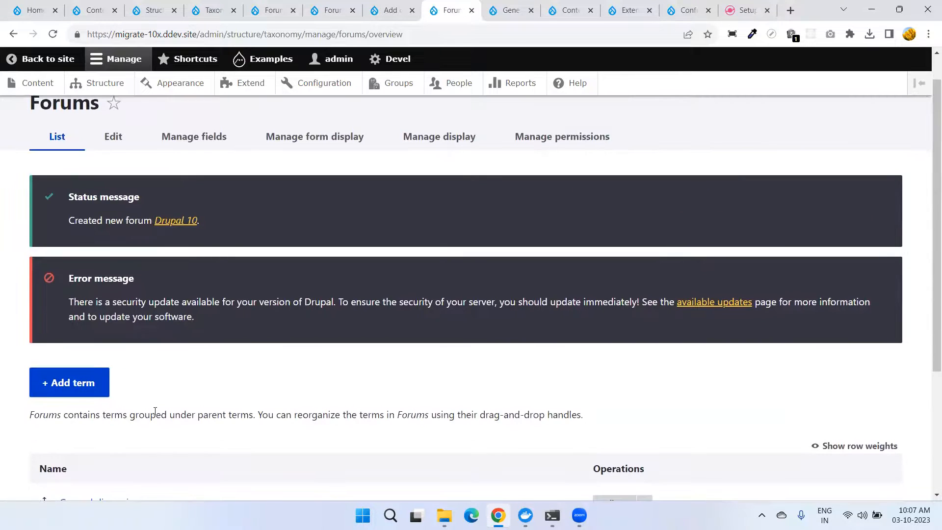
scroll(155, 411, "up", 1)
scroll(152, 416, "down", 3)
scroll(155, 417, "up", 3)
scroll(155, 416, "down", 3)
scroll(155, 417, "up", 3)
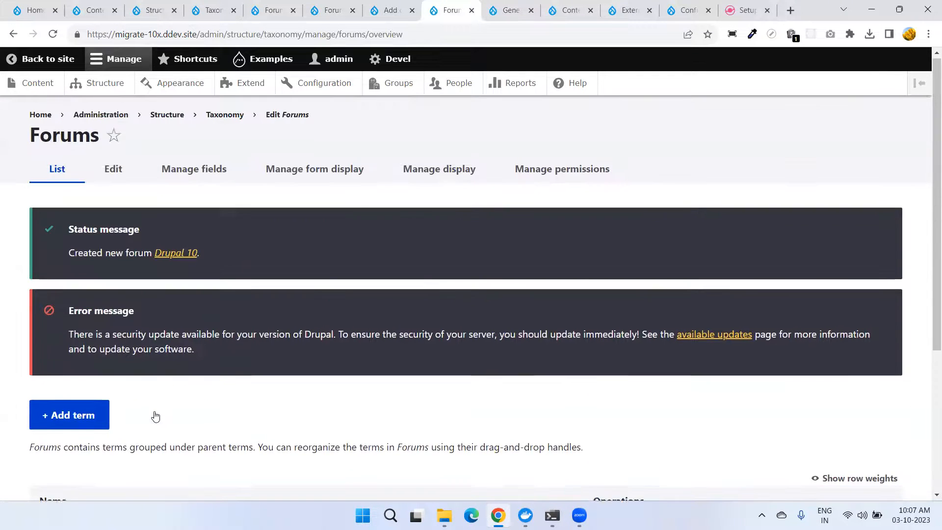
Step: Return to the public General discussion forum page and open the form for adding a new forum topic
left_click(510, 10)
scroll(511, 229, "down", 1)
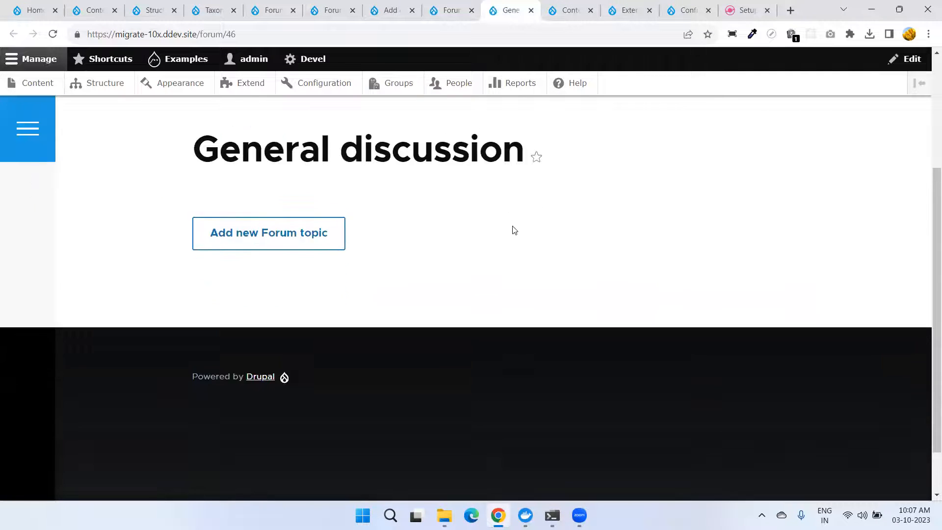
scroll(512, 229, "up", 3)
left_click(565, 7)
left_click(501, 11)
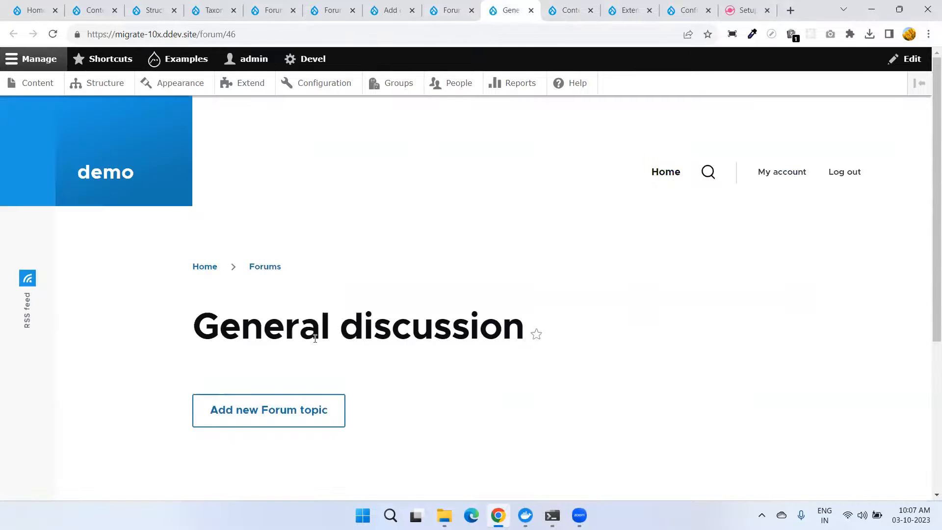
left_click(236, 418)
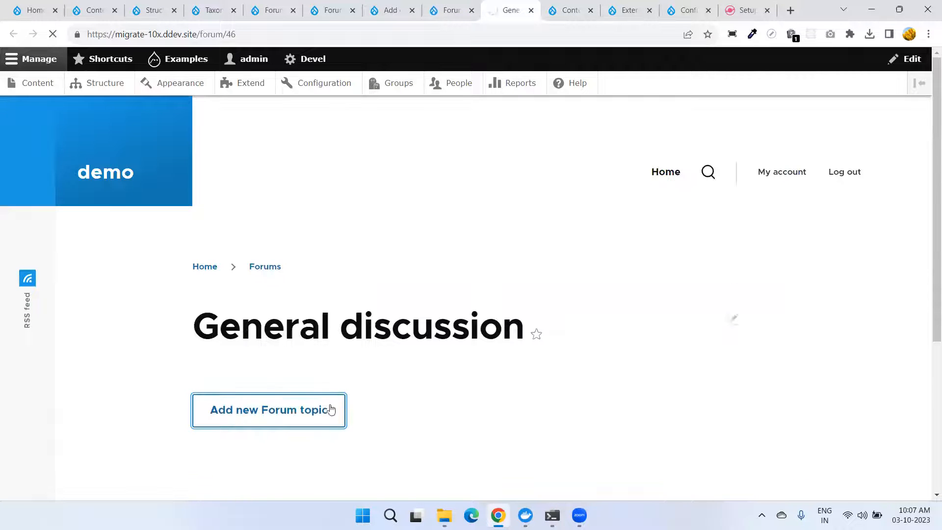
Step: Open the Drupal 10 term's page from the Forums vocabulary overview in a new browser tab
left_click(451, 10)
scroll(325, 273, "down", 3)
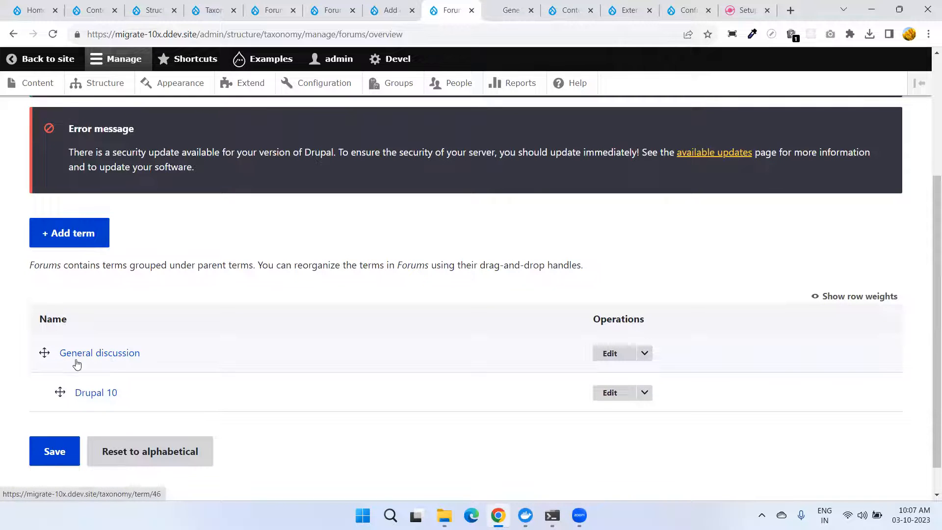
left_click(569, 10)
left_click(461, 14)
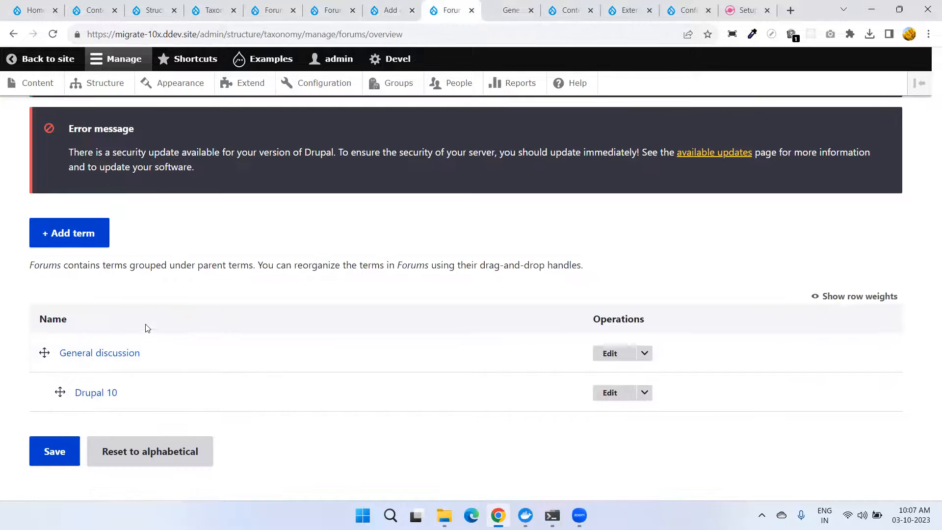
right_click(98, 396)
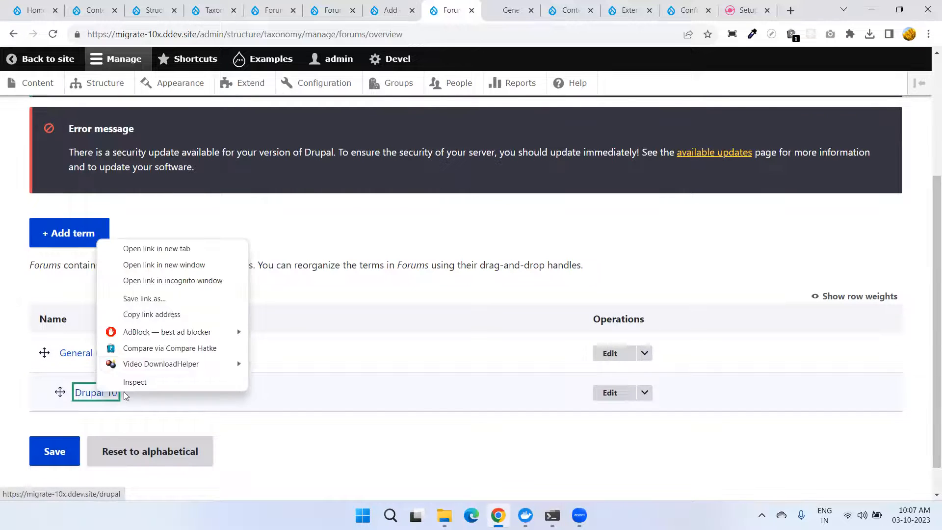
left_click(164, 248)
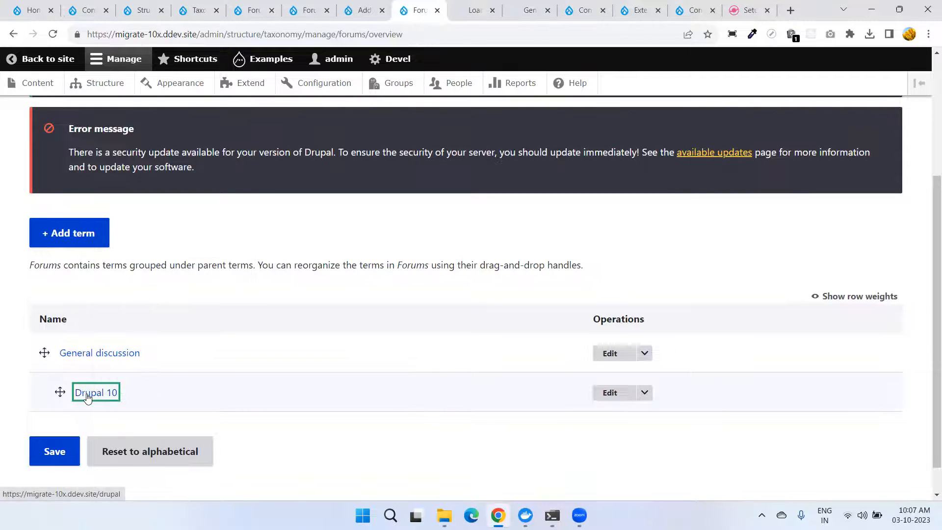
Step: Reload the outdated Forums vocabulary overview that lists only General discussion, and glance through the other open forum administration pages
left_click(197, 10)
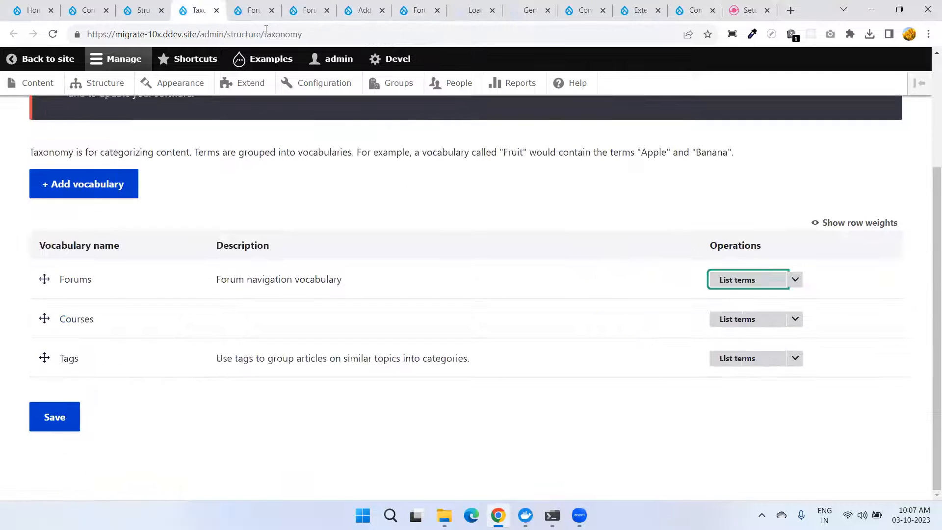
left_click(253, 12)
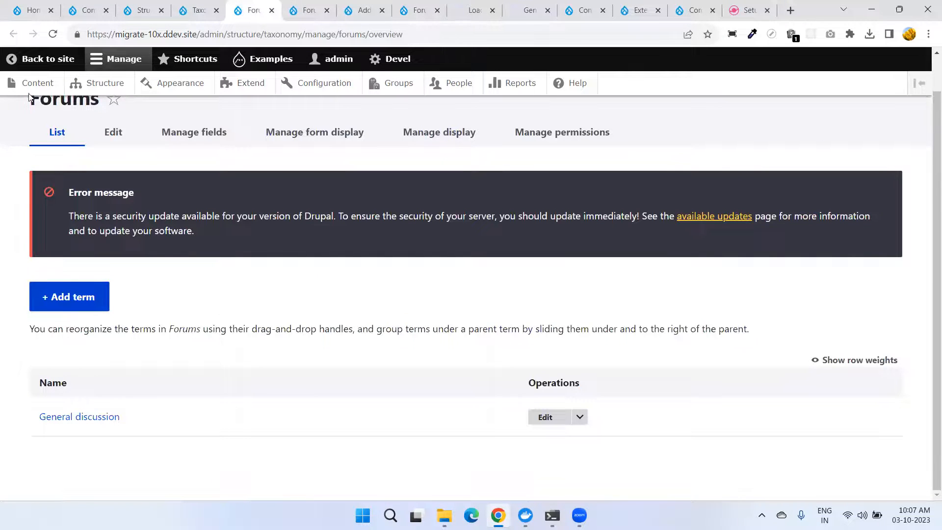
left_click(52, 34)
left_click(306, 16)
left_click(365, 15)
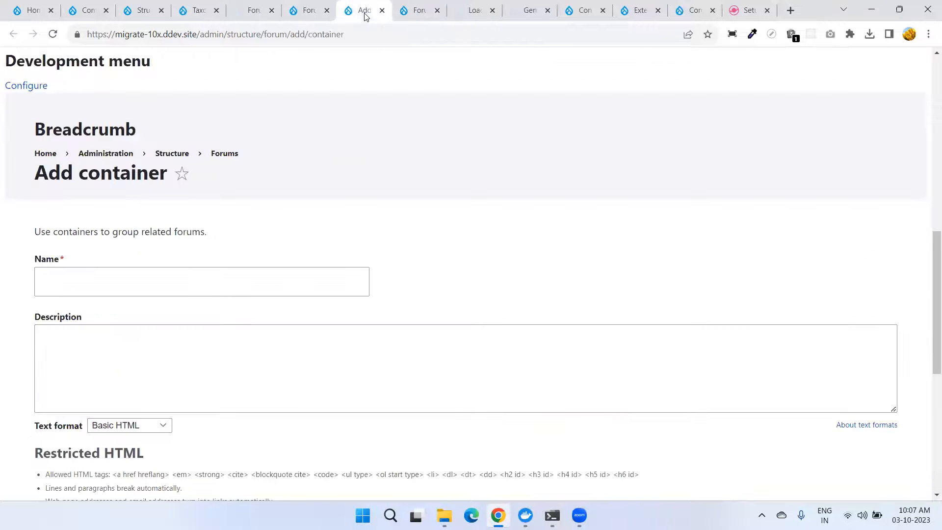
left_click(416, 11)
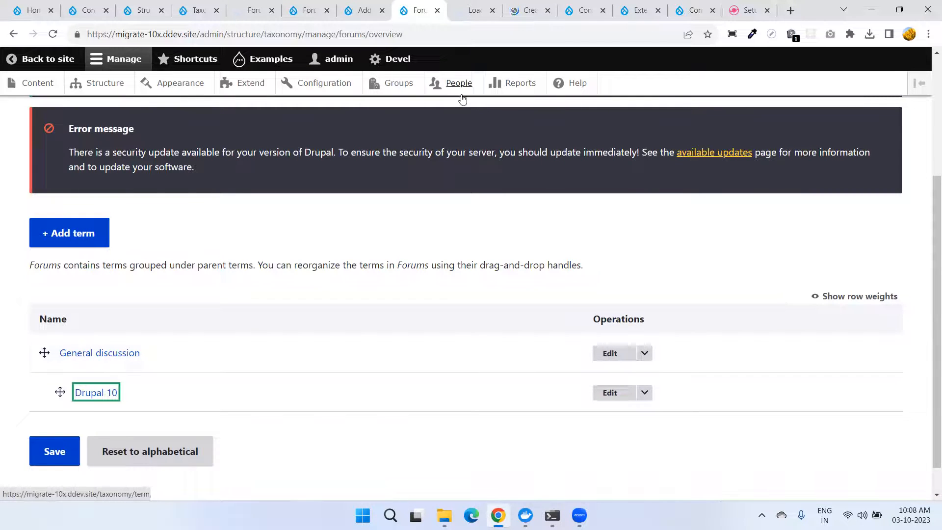
Step: Check the Create Forum topic form and the choices offered in its Forums field
left_click(527, 11)
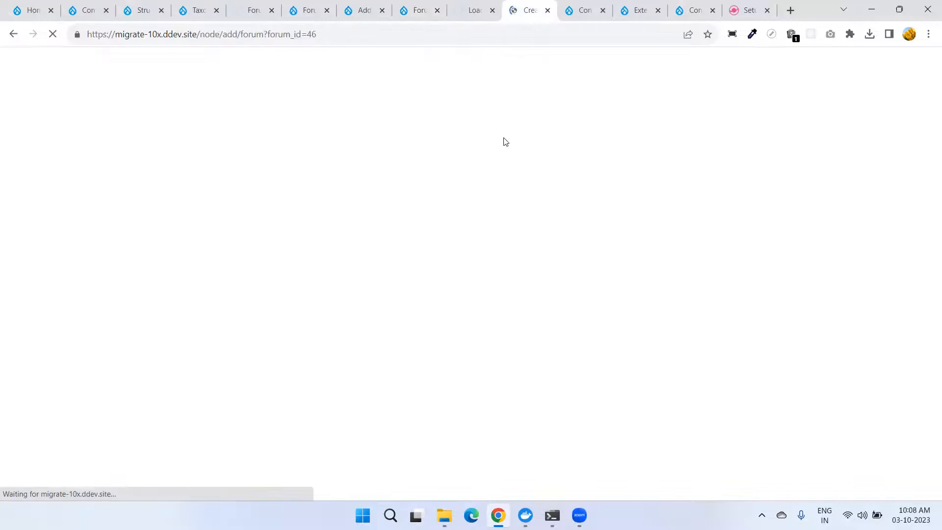
left_click(466, 10)
left_click(523, 13)
left_click(470, 10)
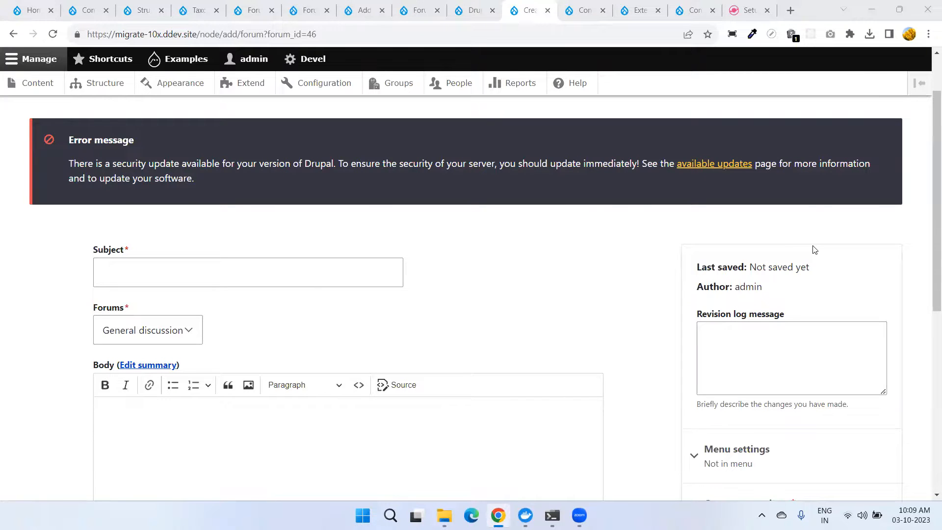
left_click(156, 327)
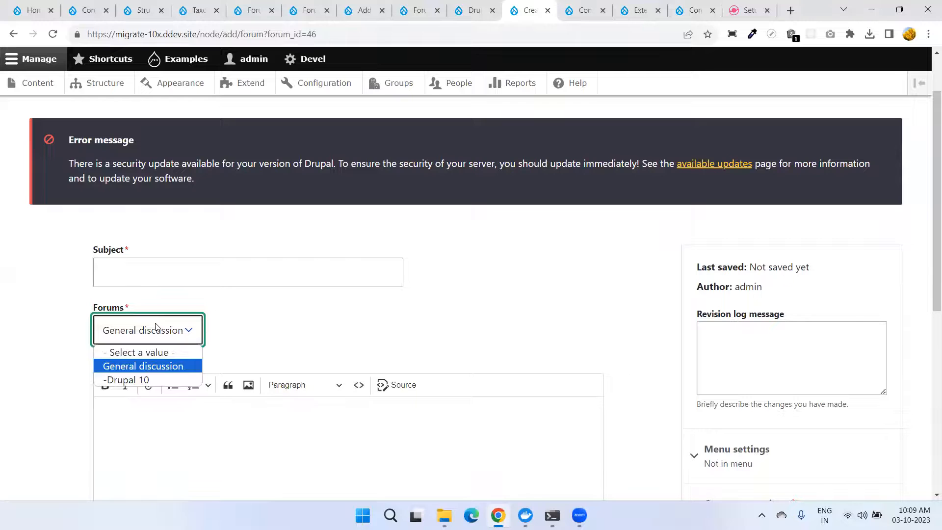
left_click(156, 327)
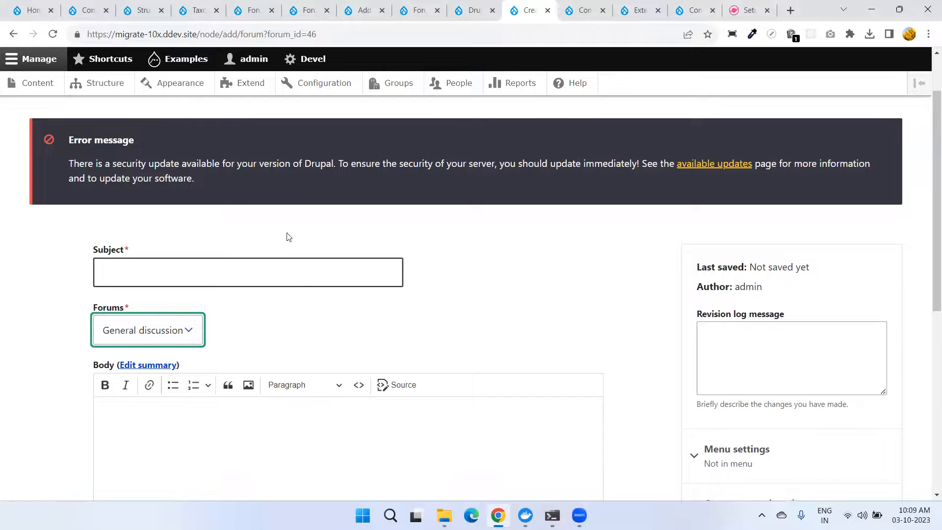
Step: Compare the Drupal 10 term page with the Create Forum topic form and close the term page
left_click(474, 11)
left_click(524, 10)
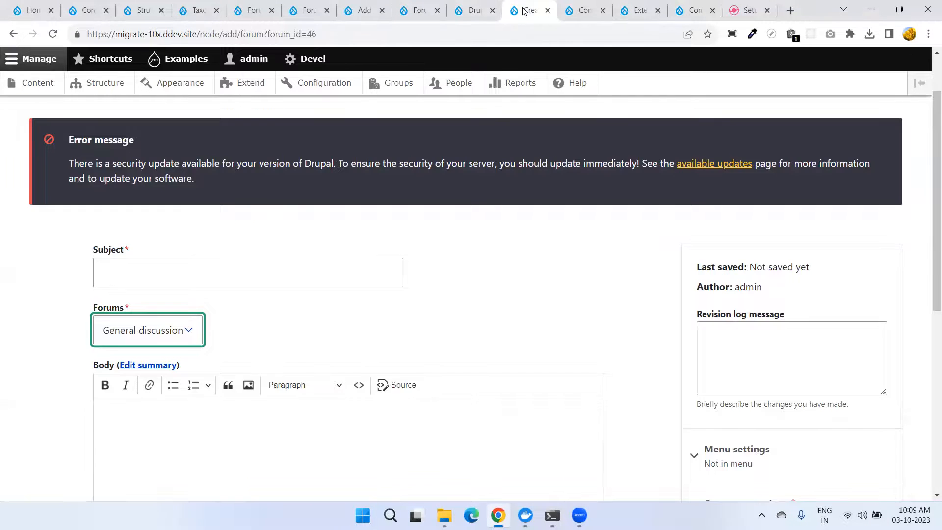
scroll(259, 311, "down", 4)
scroll(258, 311, "up", 5)
left_click(501, 11)
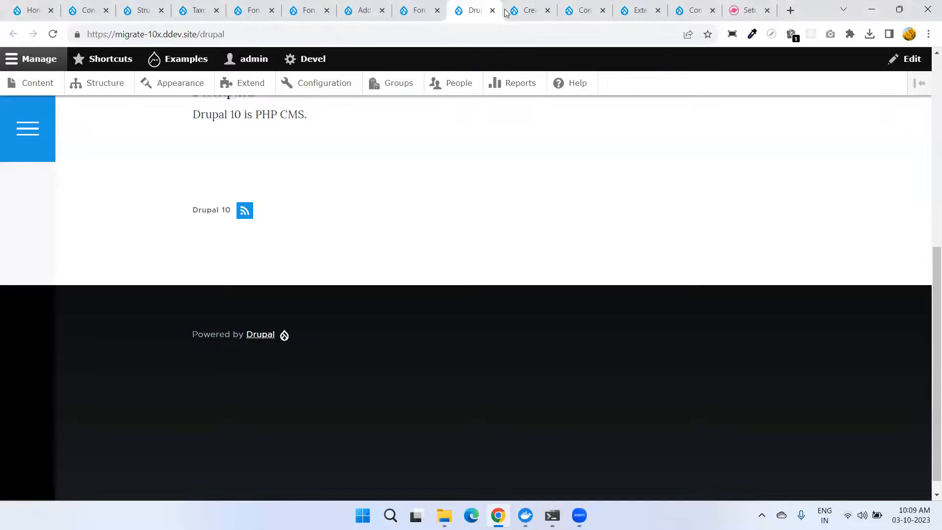
left_click(493, 11)
Step: Look over the Add container form's fields once more and close the form without saving a container
left_click(417, 10)
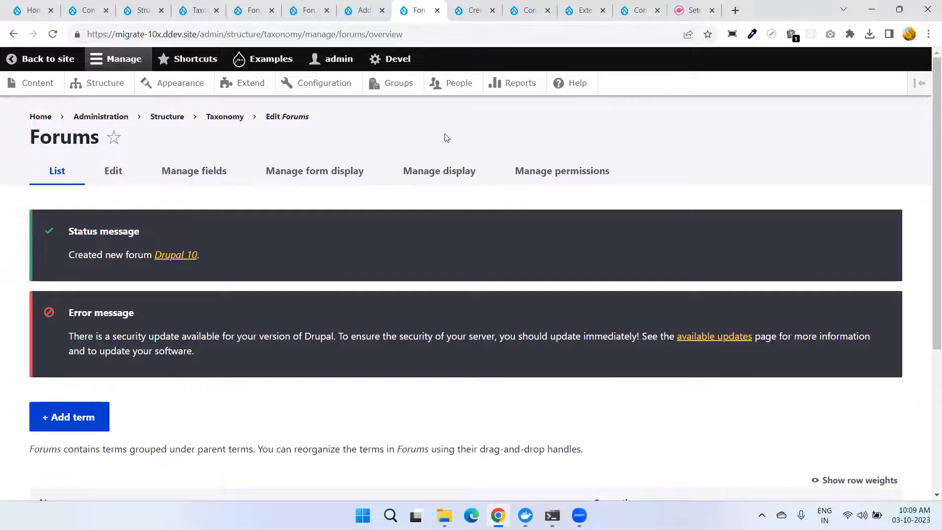
left_click(411, 17)
scroll(282, 190, "down", 3)
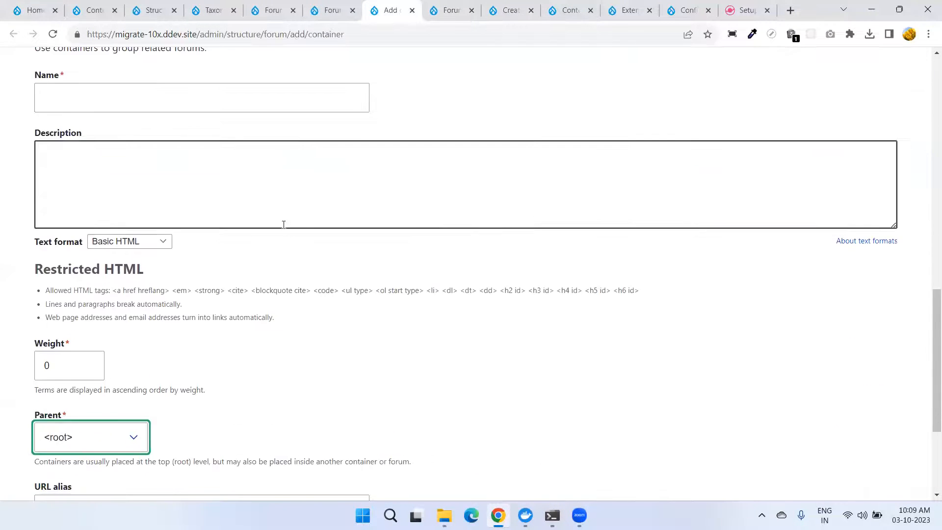
scroll(75, 386, "up", 4)
scroll(75, 386, "down", 5)
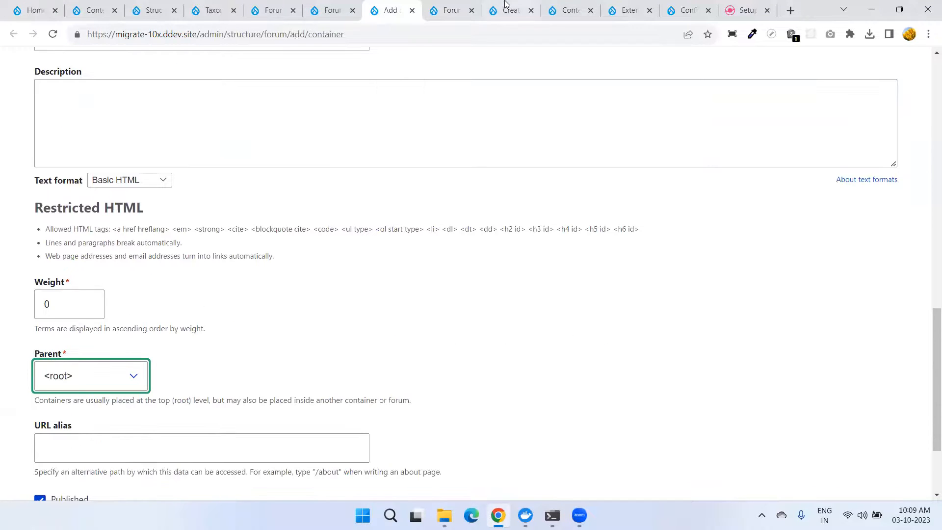
left_click(412, 10)
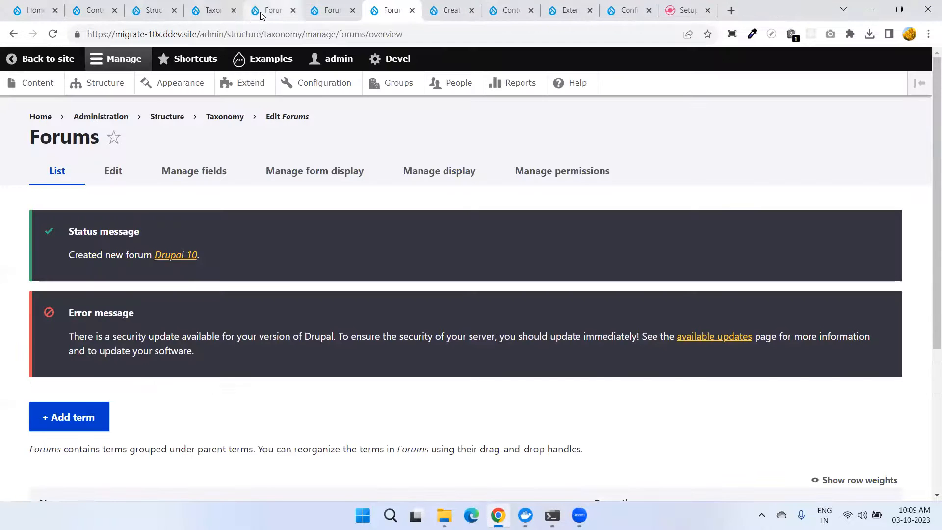
Step: Compare the Forums vocabulary's term hierarchy with the forum choices offered on the Create Forum topic form
scroll(84, 343, "down", 3)
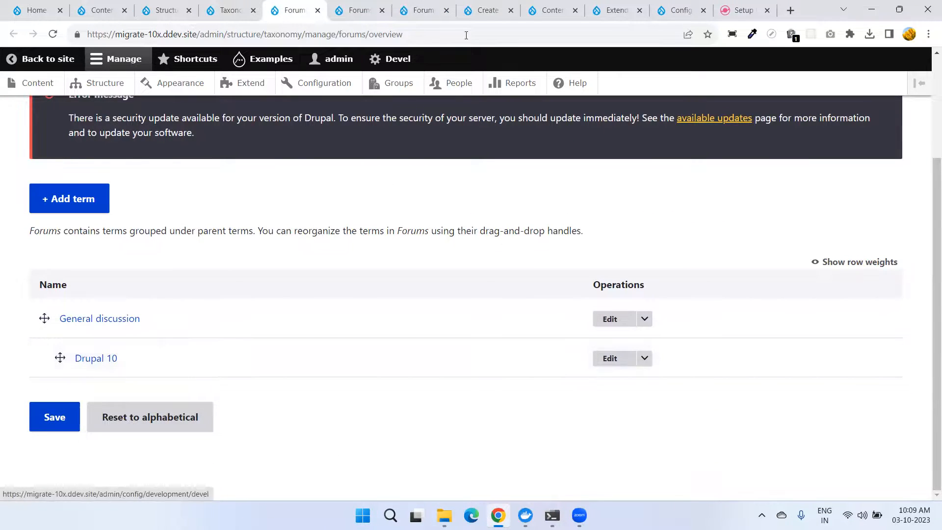
left_click(487, 17)
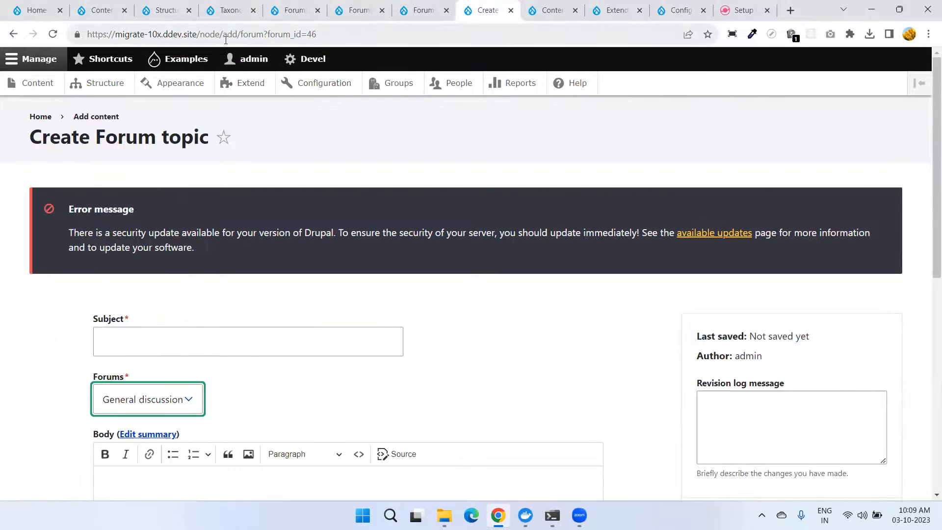
scroll(287, 274, "down", 2)
left_click(188, 276)
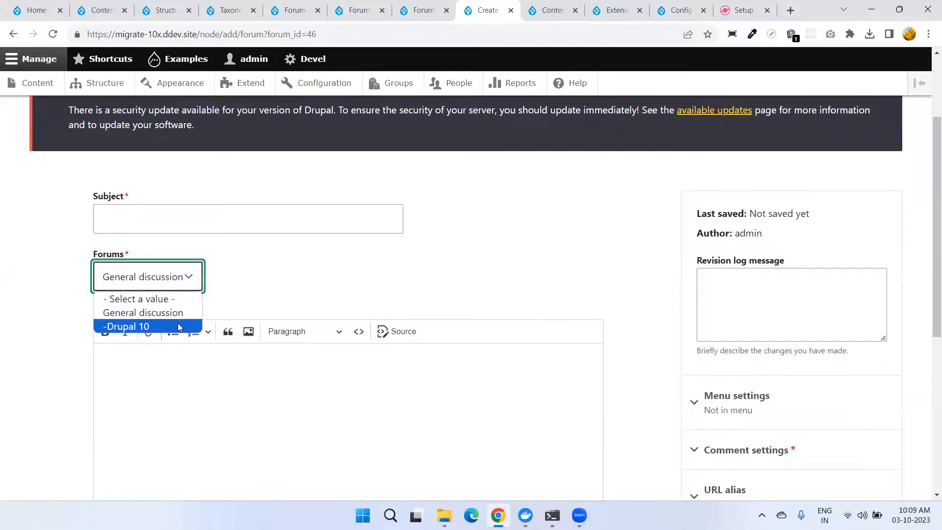
left_click(273, 311)
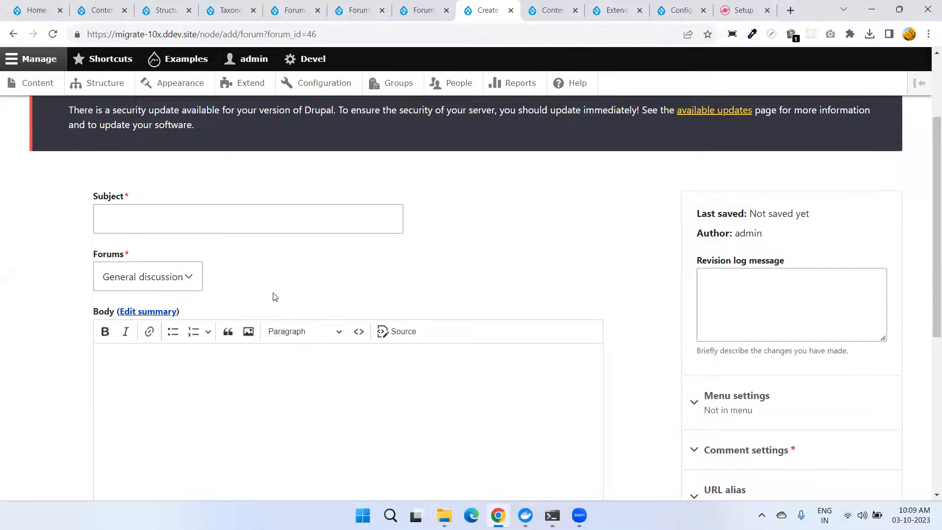
left_click(165, 275)
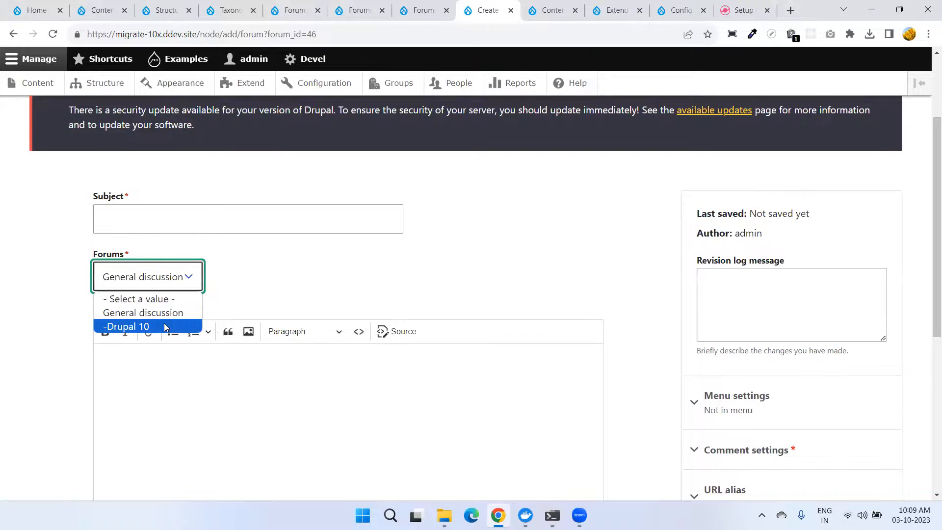
left_click(487, 247)
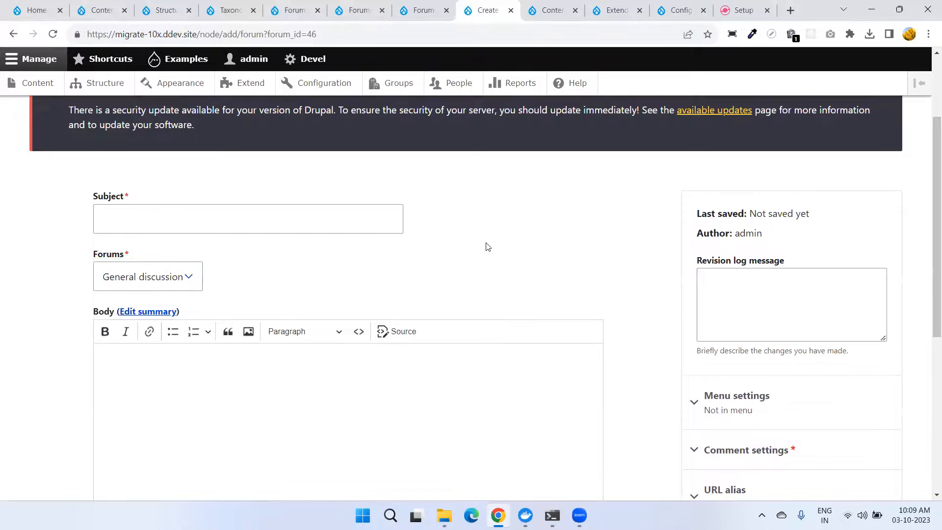
Step: Close the duplicate Forums vocabulary overview page
left_click(293, 12)
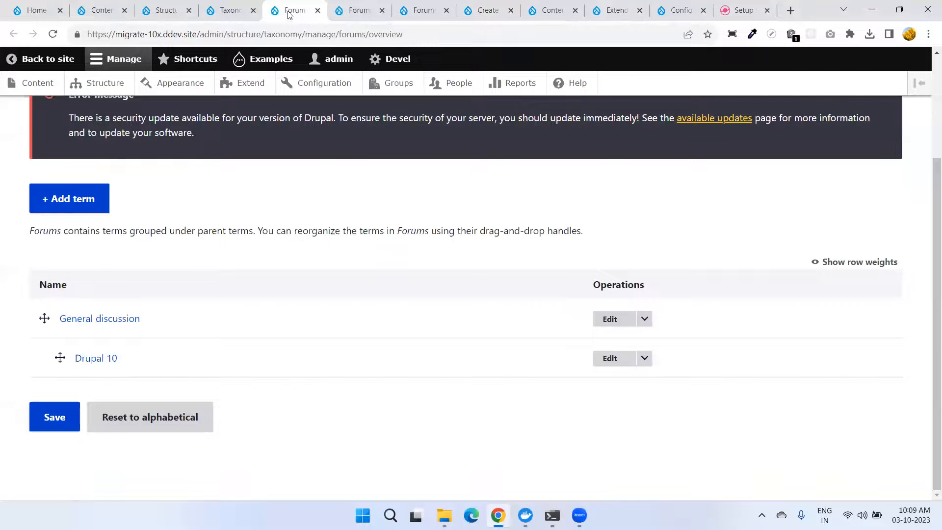
left_click(318, 11)
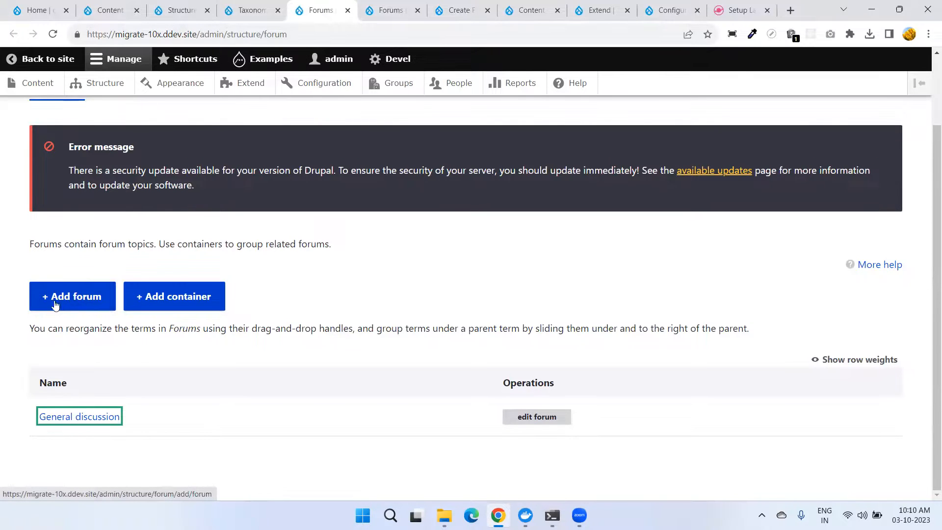
Step: Open the Add forum form in a new browser tab and reload the Forums administration page
right_click(84, 296)
left_click(105, 306)
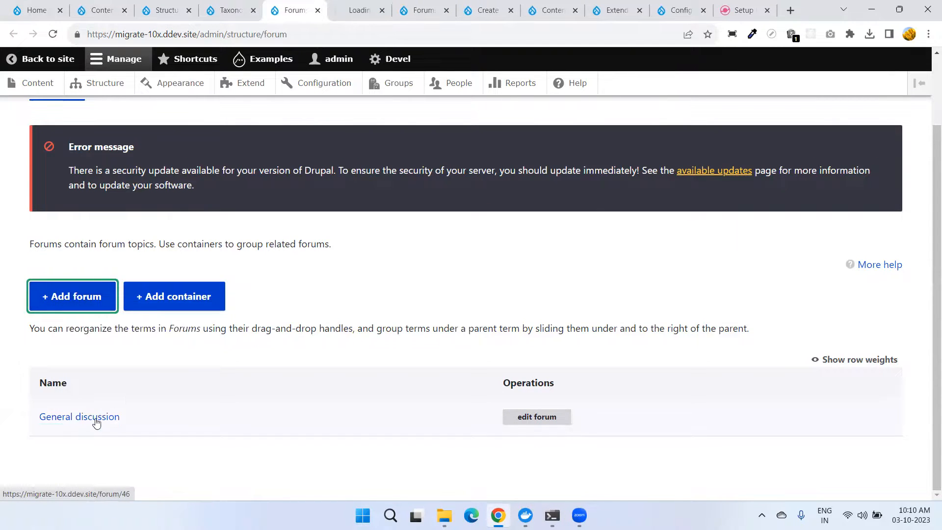
left_click(53, 34)
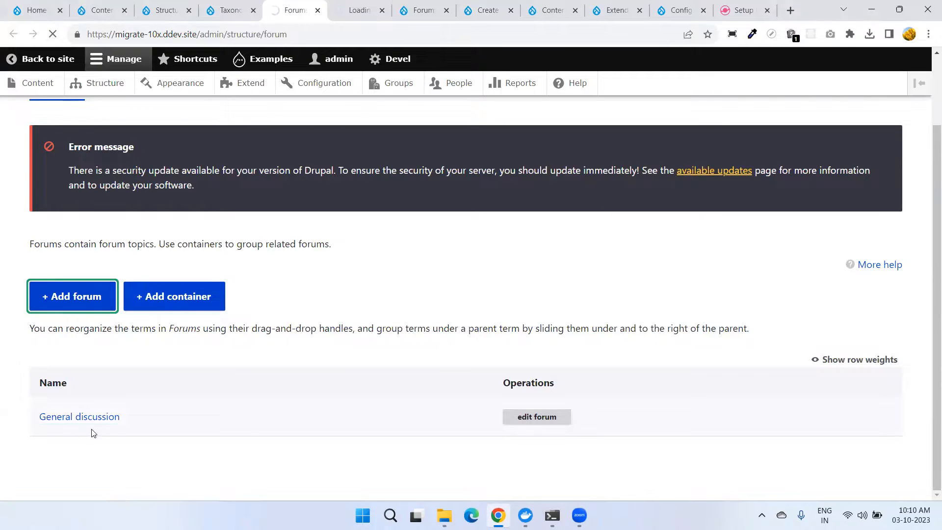